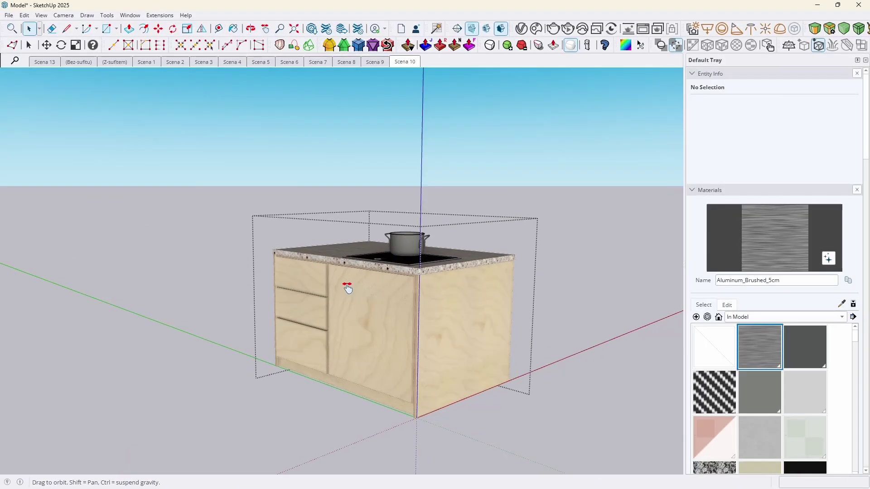
middle_drag(347, 286, 458, 313)
middle_drag(324, 312, 581, 311)
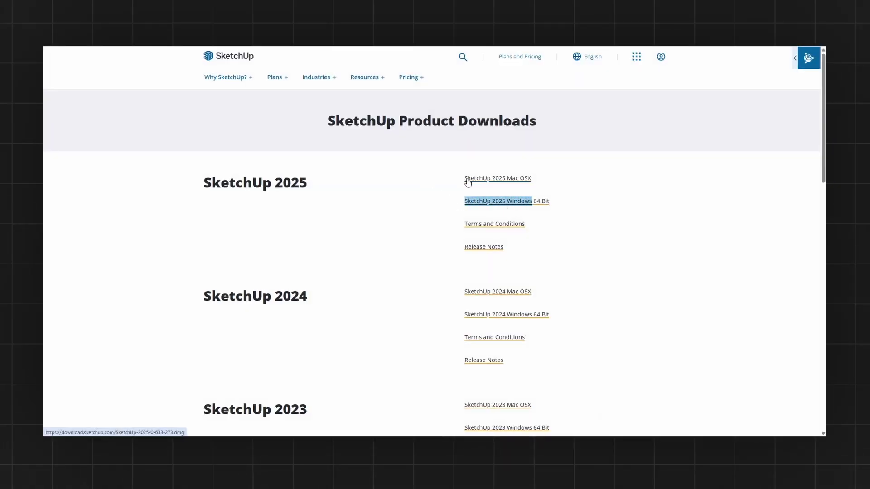
Step: Open an industry page on the SketchUp website and look through its overview of design features
click(328, 82)
click(331, 138)
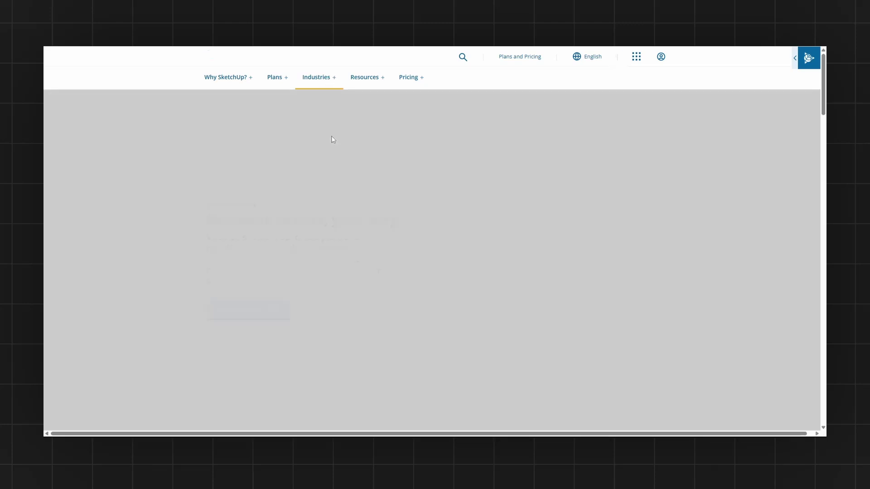
scroll(335, 141, down, 3)
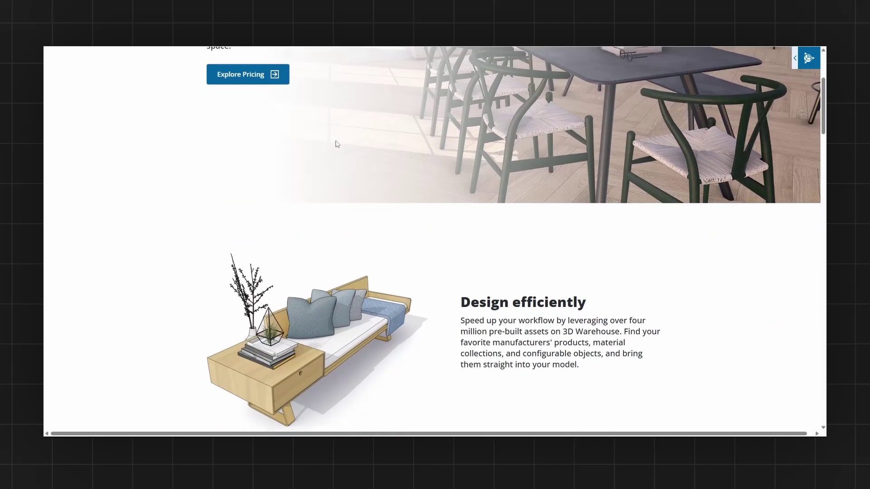
scroll(338, 144, down, 3)
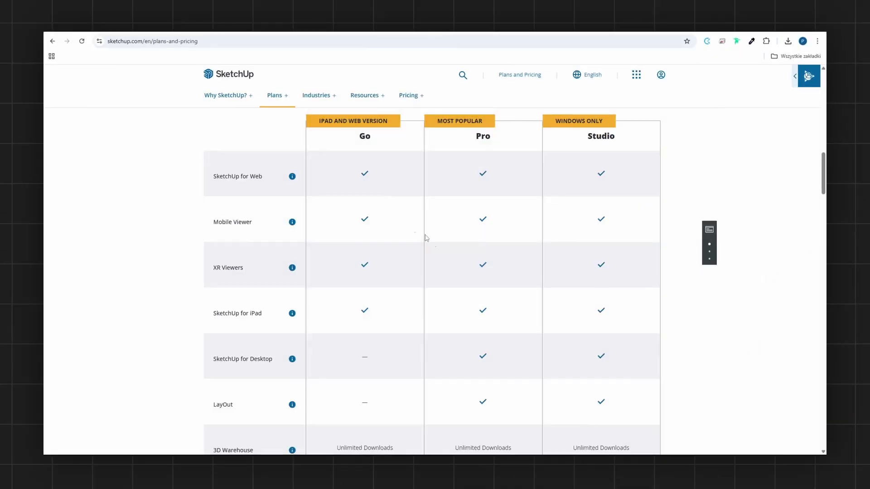
Step: Open the SketchUp Free plan page and examine its features and the tools it includes
click(272, 96)
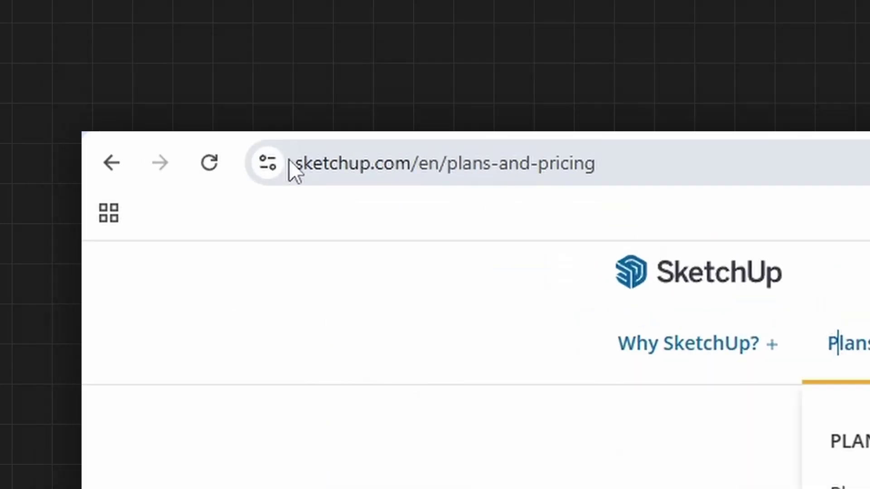
drag(108, 40, 141, 44)
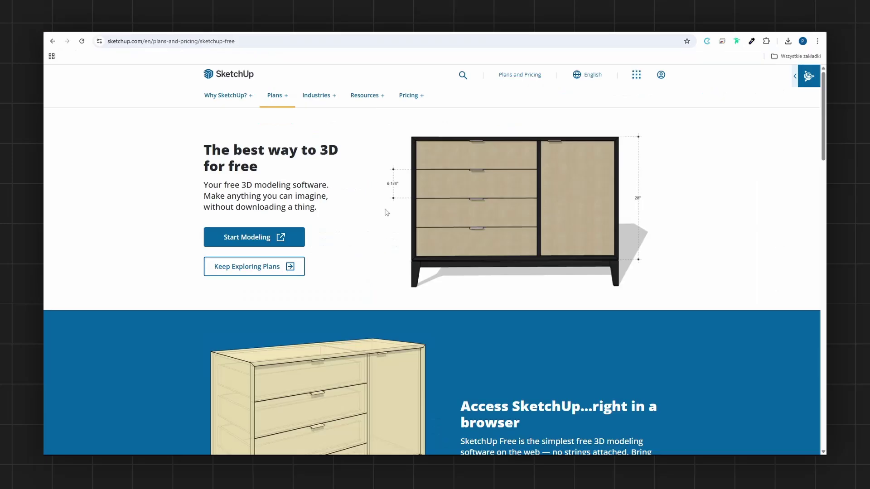
scroll(386, 212, down, 8)
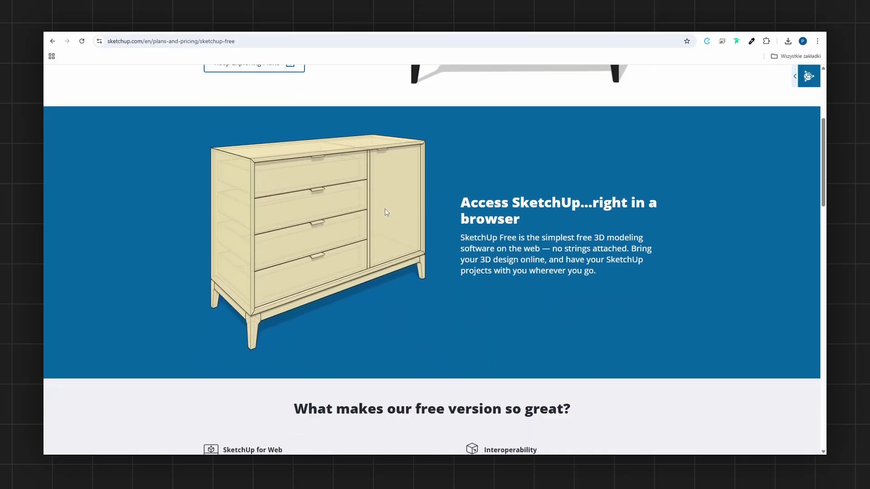
scroll(386, 212, down, 8)
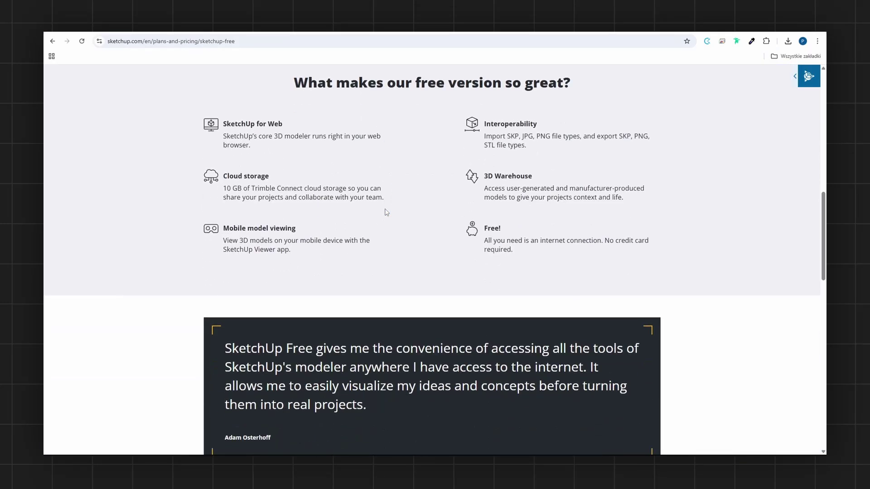
scroll(386, 212, down, 4)
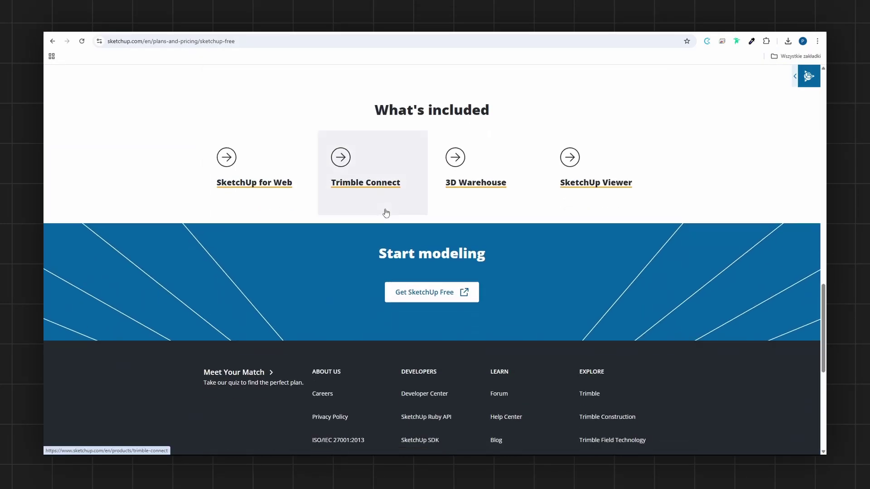
Step: Launch SketchUp Free in the browser and sketch with the Line tool at the small rectangular face
click(422, 291)
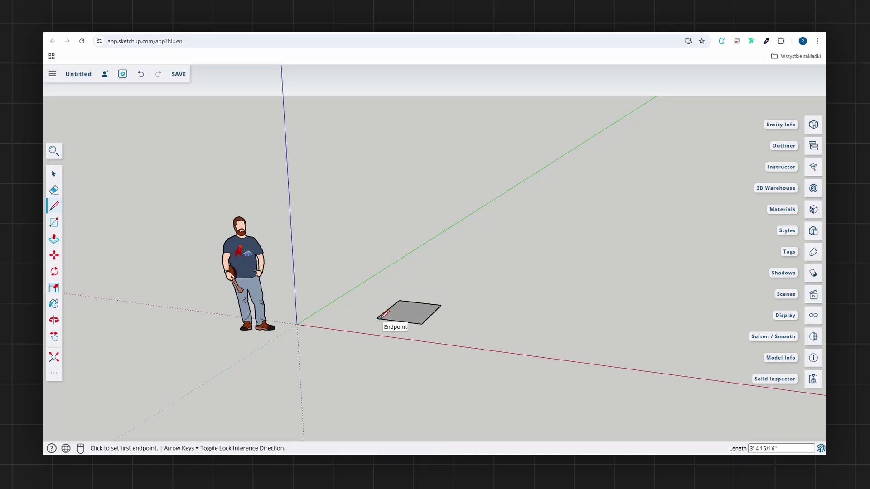
click(418, 271)
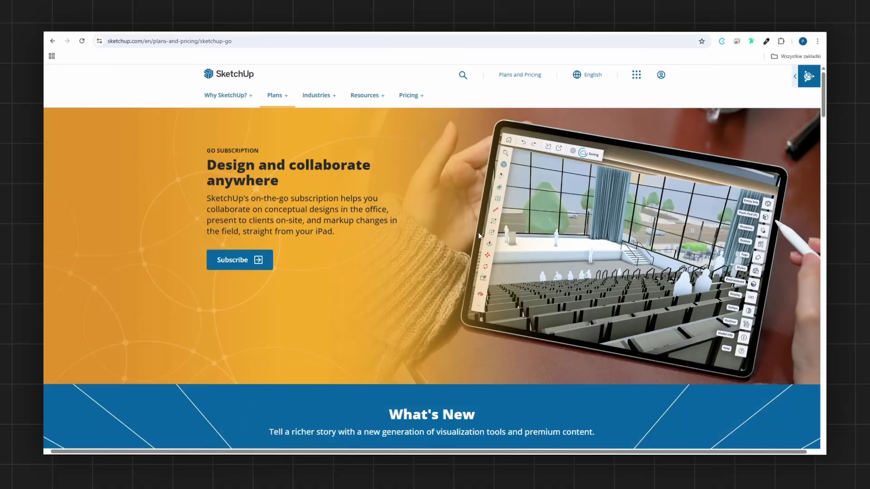
Step: Examine the SketchUp Go plan page, covering its benefits, included products and ways to use it
scroll(481, 236, down, 4)
scroll(483, 238, down, 6)
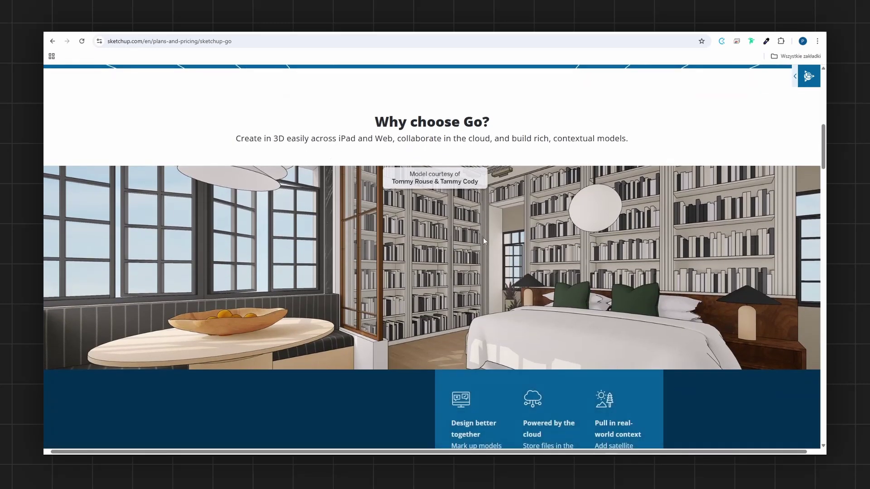
scroll(483, 237, down, 5)
scroll(483, 238, down, 7)
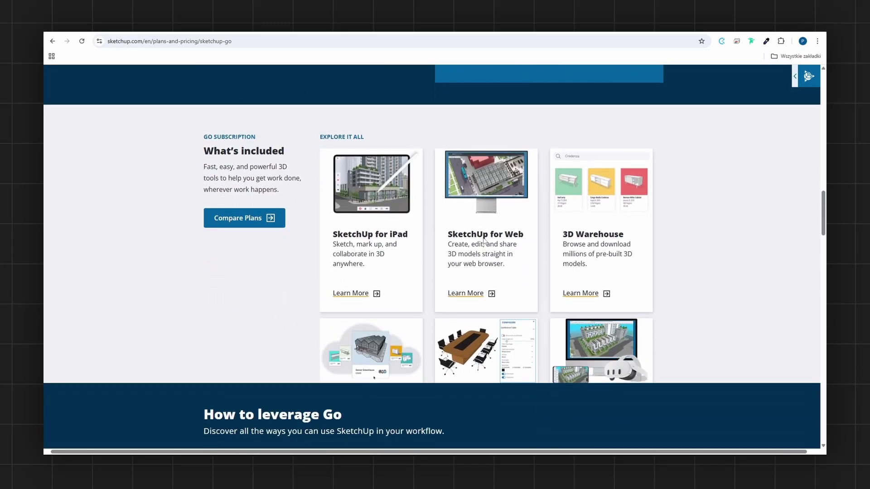
scroll(484, 238, down, 3)
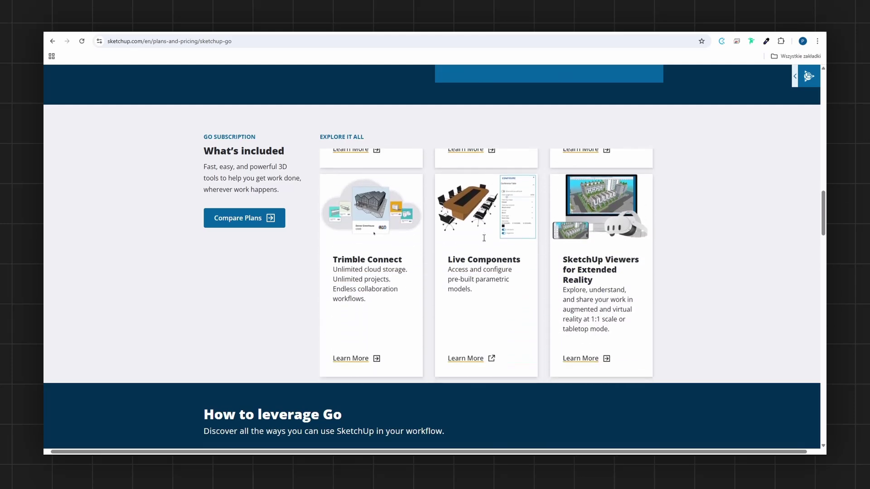
scroll(483, 240, down, 9)
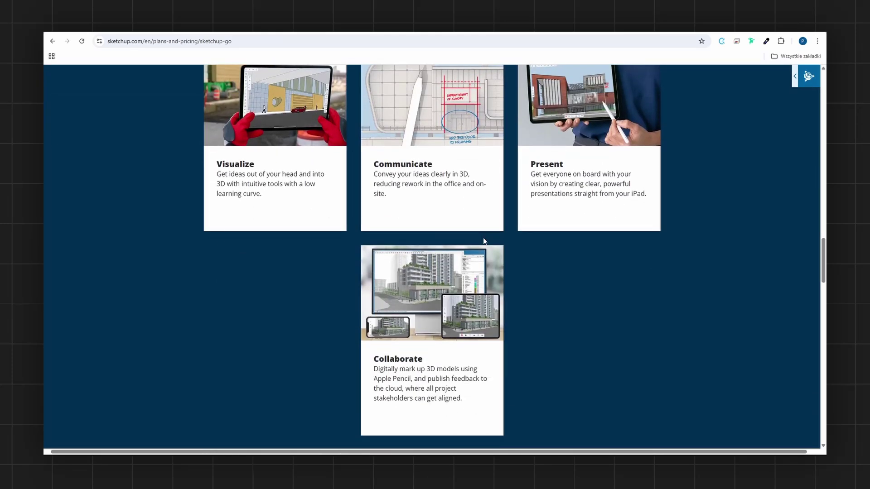
scroll(483, 238, down, 6)
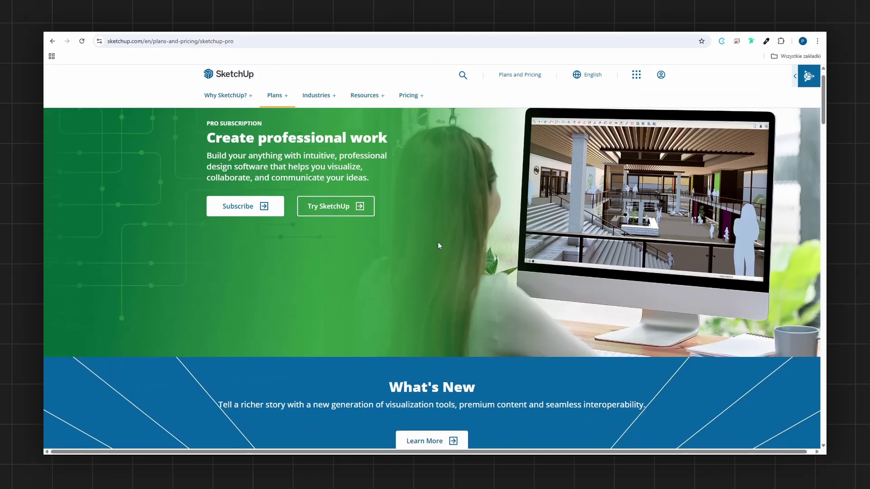
Step: Examine the SketchUp Pro plan page, covering its perks, included products and ways to use it
scroll(438, 243, down, 2)
scroll(437, 243, down, 4)
scroll(439, 246, down, 4)
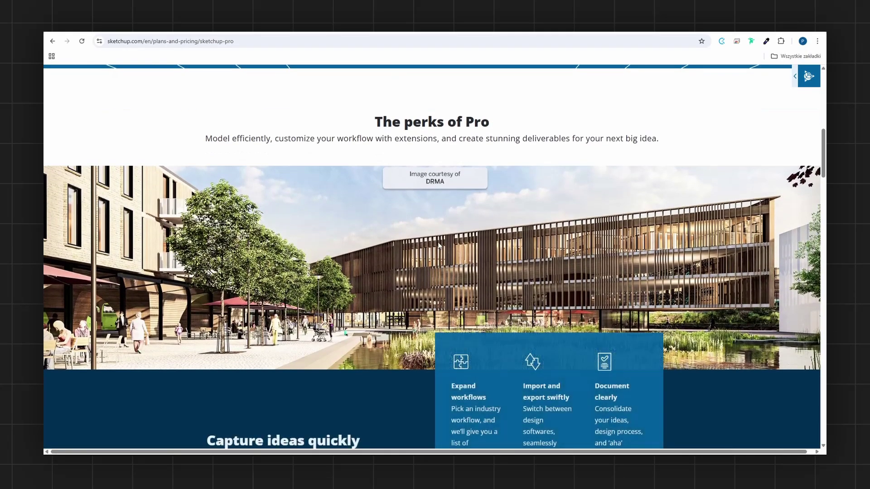
scroll(438, 245, down, 6)
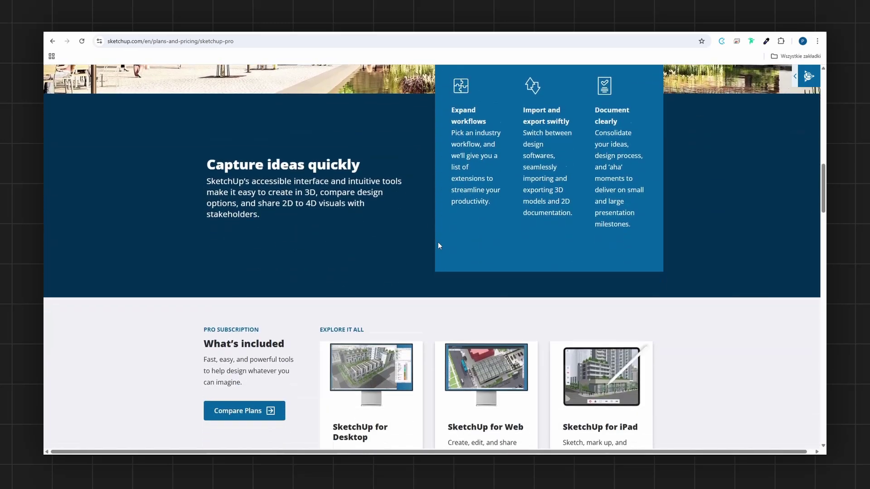
scroll(439, 246, down, 3)
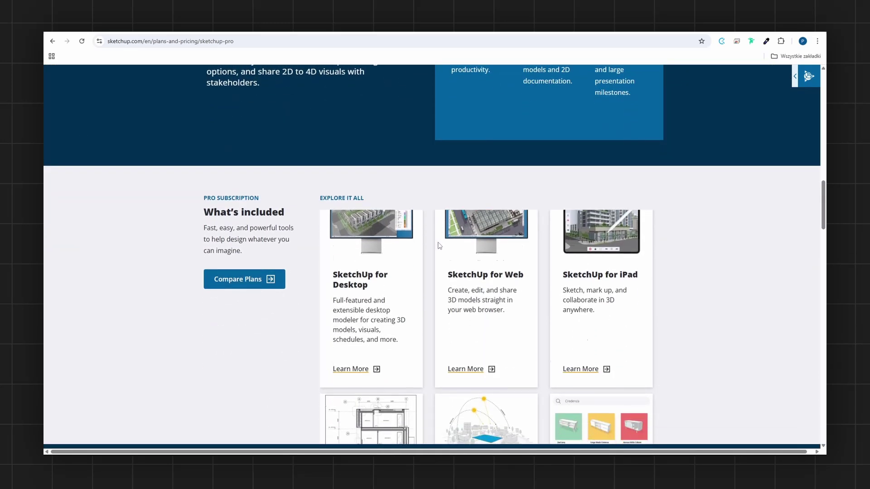
scroll(439, 245, down, 3)
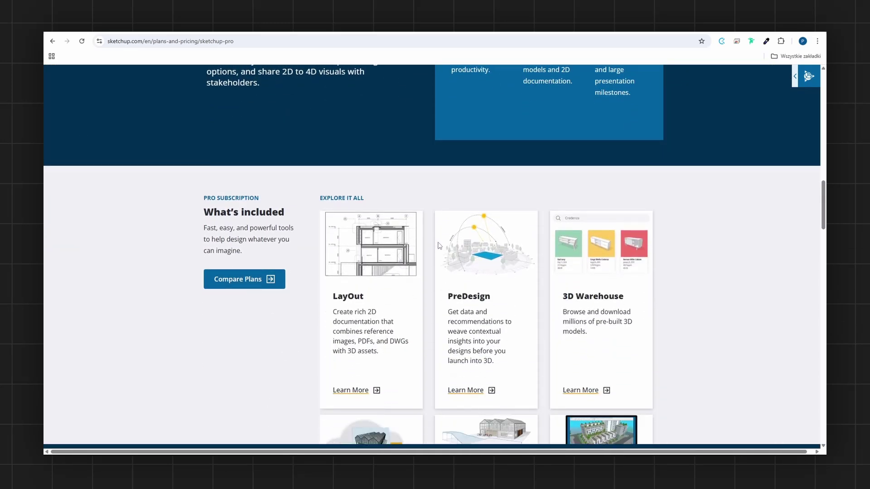
scroll(438, 246, down, 4)
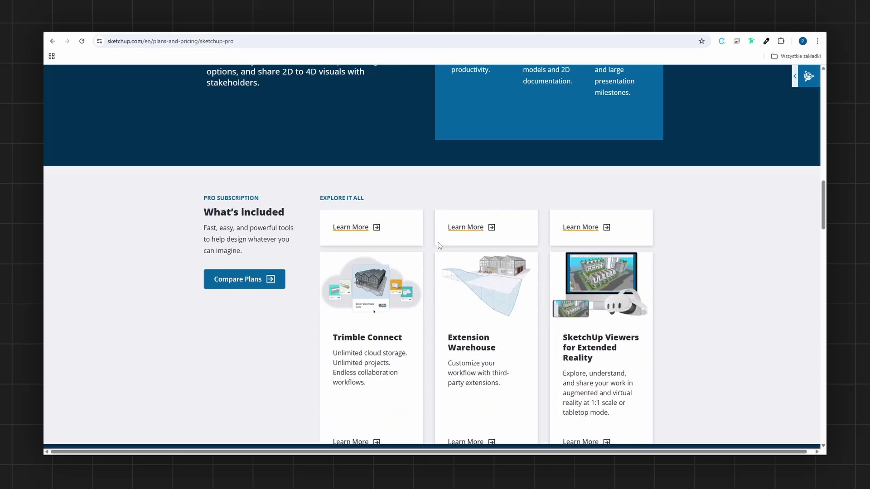
scroll(440, 246, down, 1)
scroll(438, 246, down, 4)
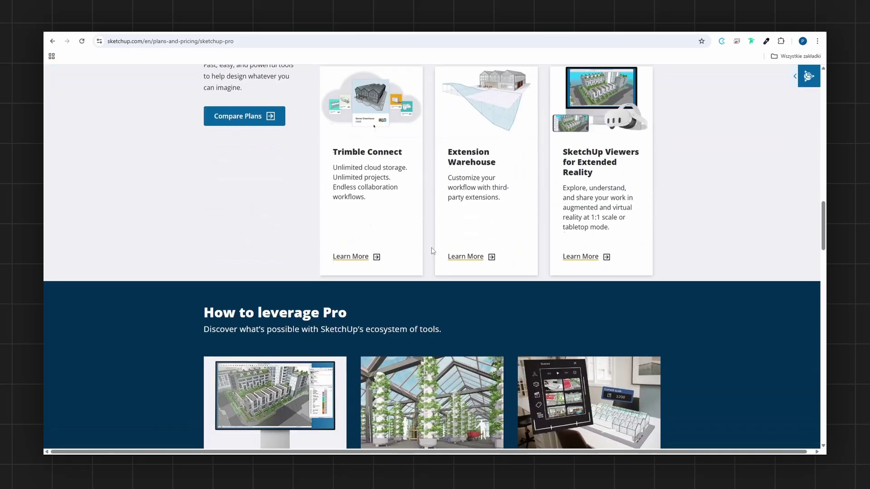
scroll(431, 249, down, 3)
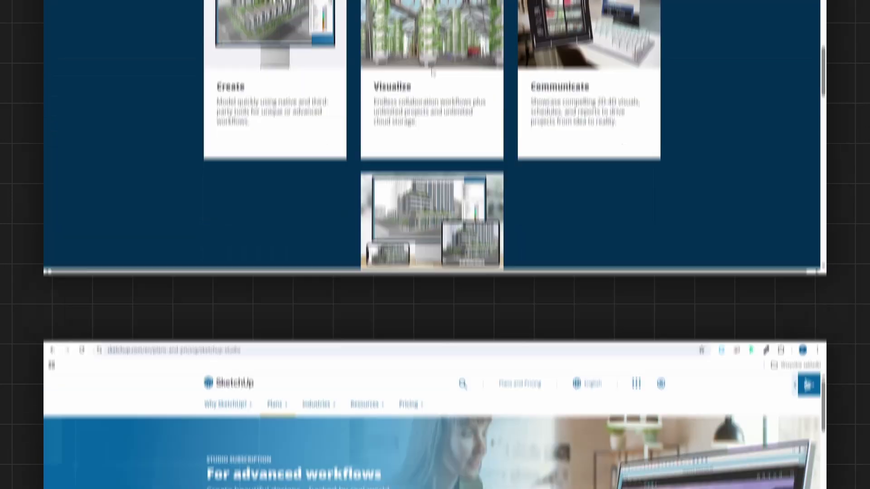
Step: Examine the SketchUp Studio plan page, covering its perks, included products and ways to use it
scroll(447, 268, down, 5)
scroll(447, 272, down, 5)
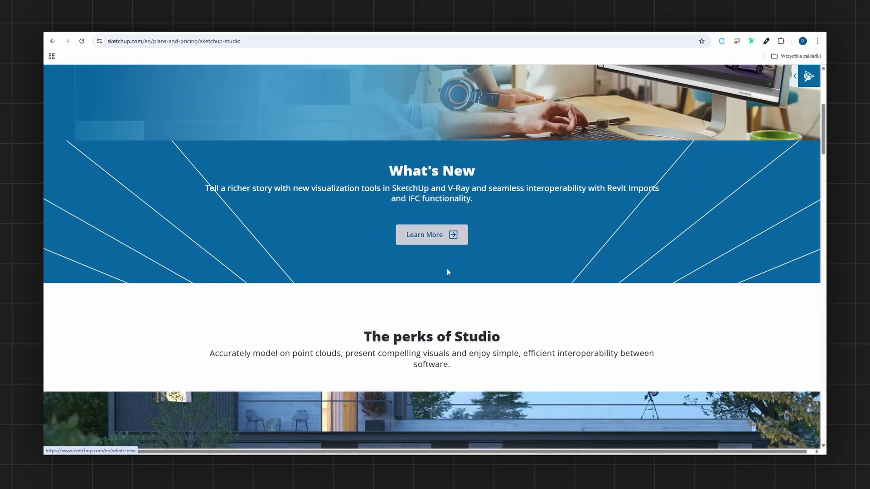
scroll(446, 272, down, 8)
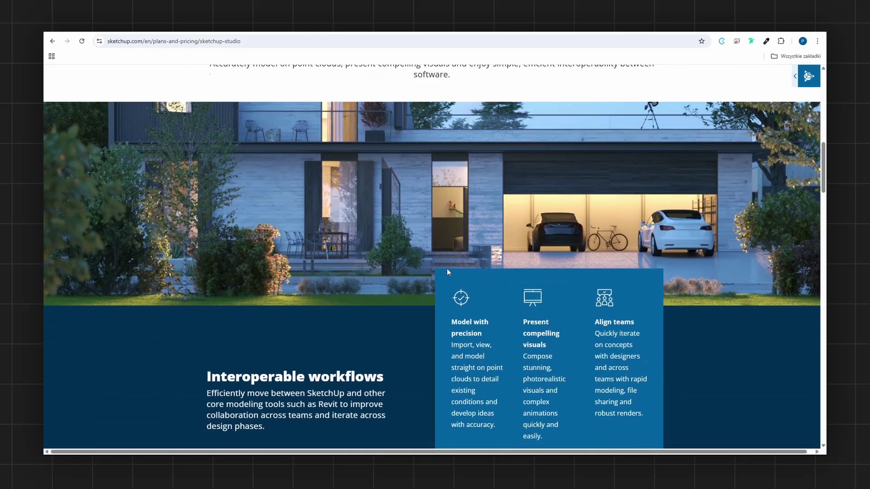
scroll(448, 271, down, 2)
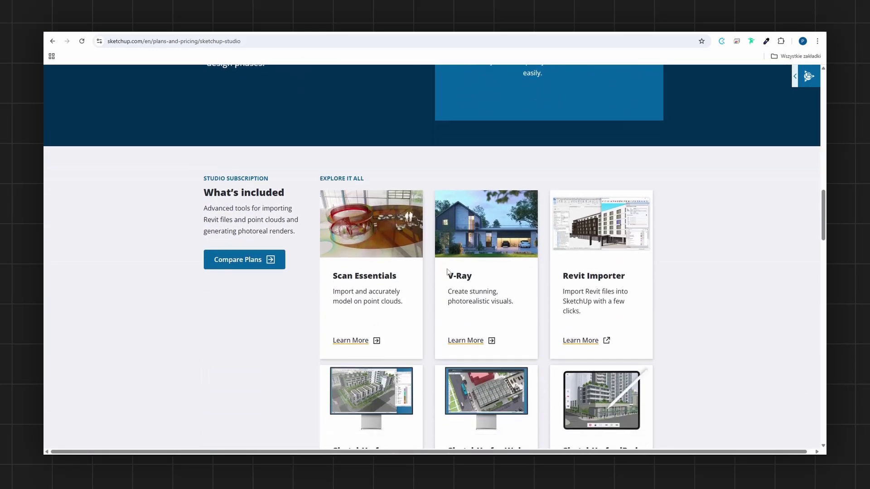
scroll(448, 272, down, 5)
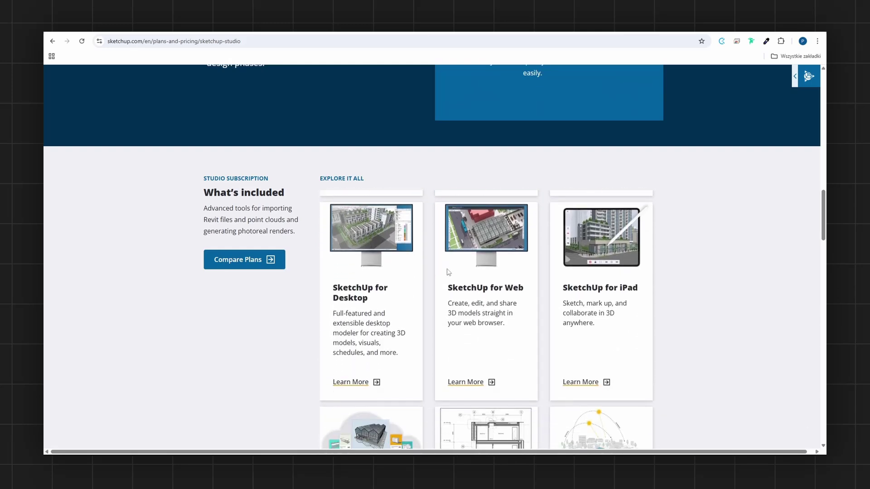
scroll(449, 272, down, 2)
scroll(448, 272, down, 4)
scroll(448, 272, down, 3)
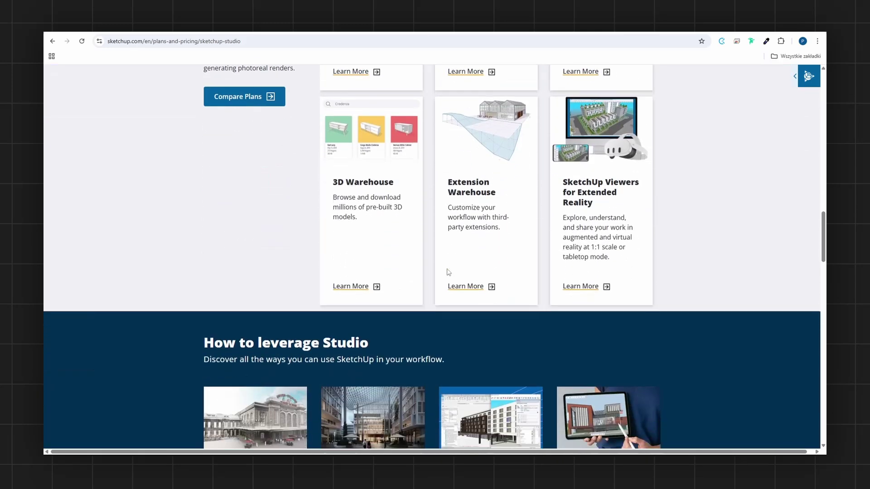
scroll(447, 272, down, 4)
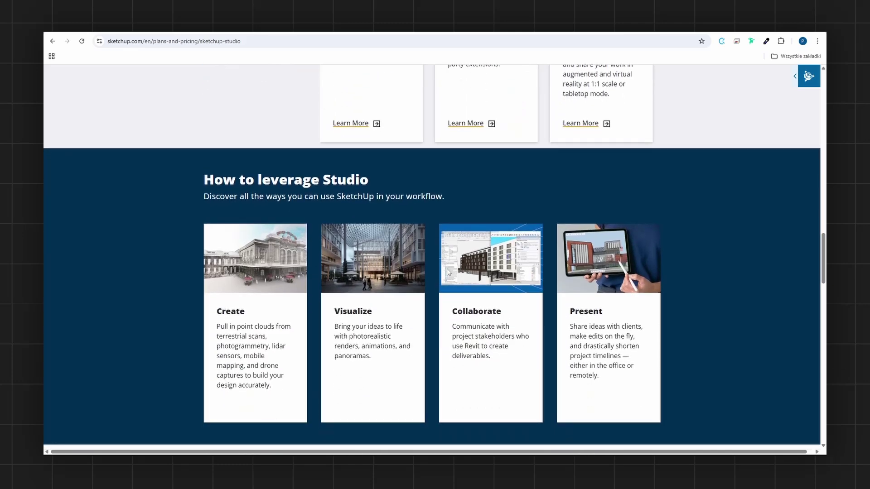
scroll(448, 272, down, 6)
scroll(448, 272, down, 1)
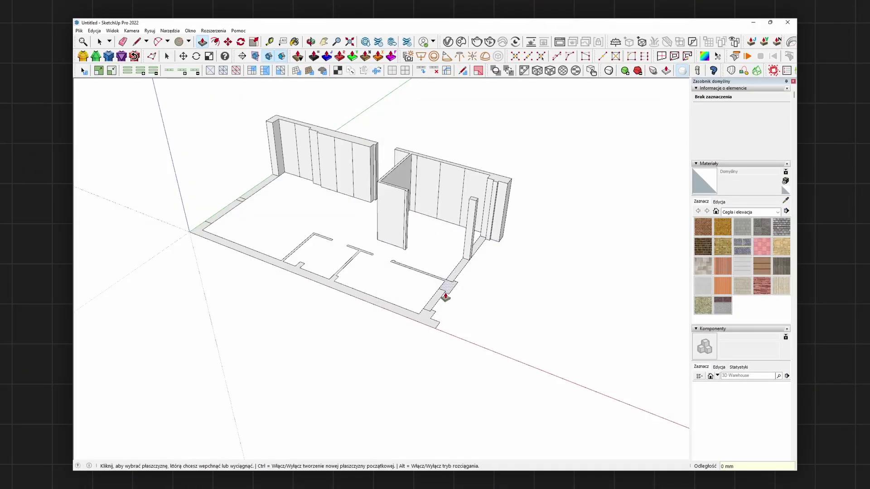
Step: In SketchUp Pro 2022, push/pull the face on the low wall inside the apartment model
scroll(447, 295, up, 5)
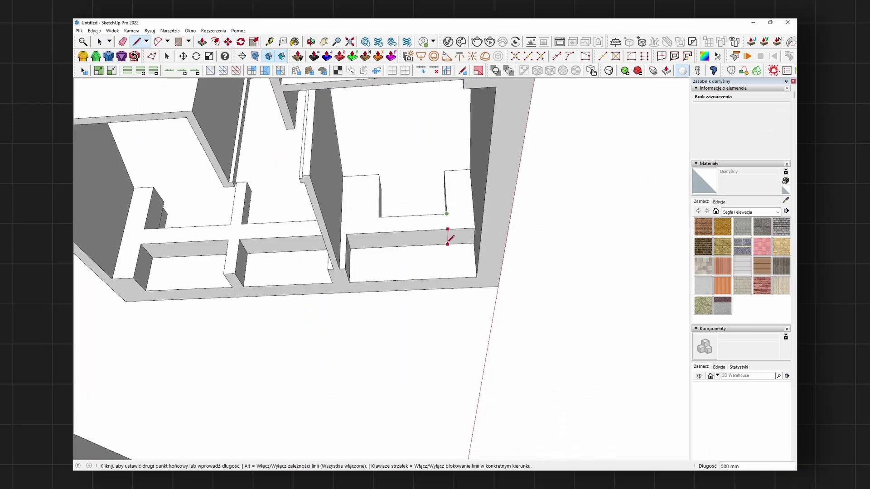
key(p)
drag(463, 242, 487, 255)
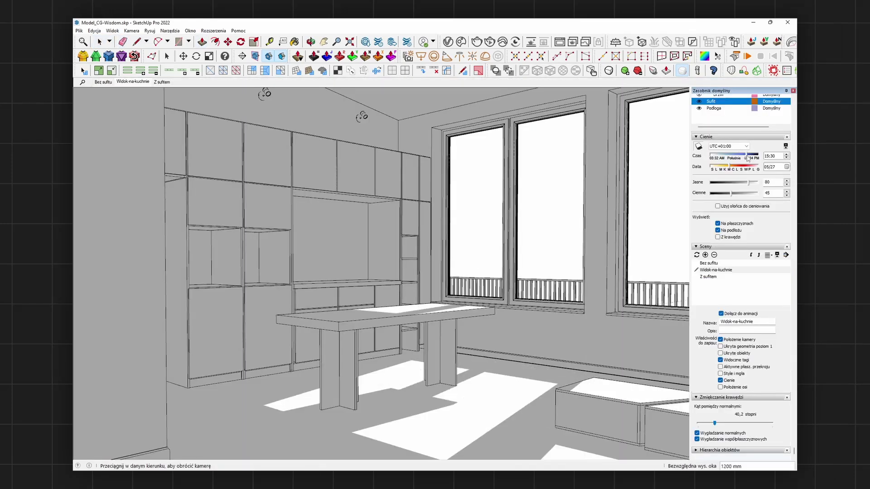
Step: Move the shadow time of day forward in the Widok-na-kuchnie scene
drag(743, 158, 749, 158)
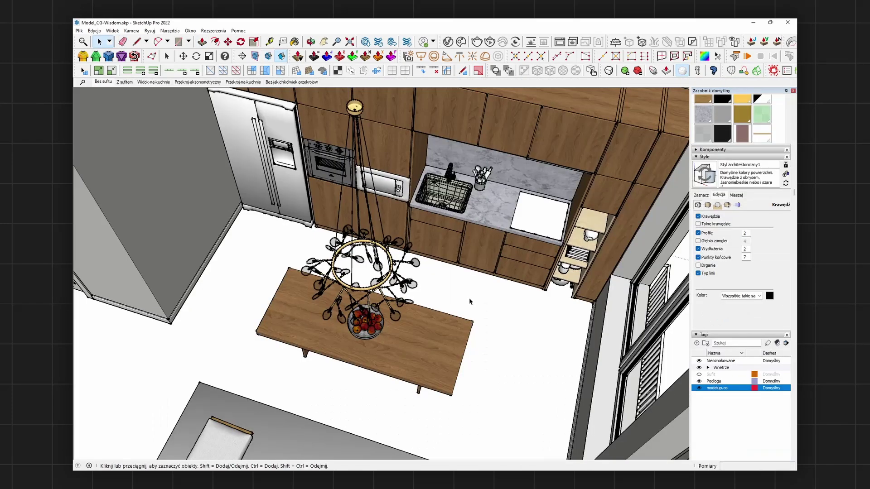
middle_drag(469, 298, 407, 271)
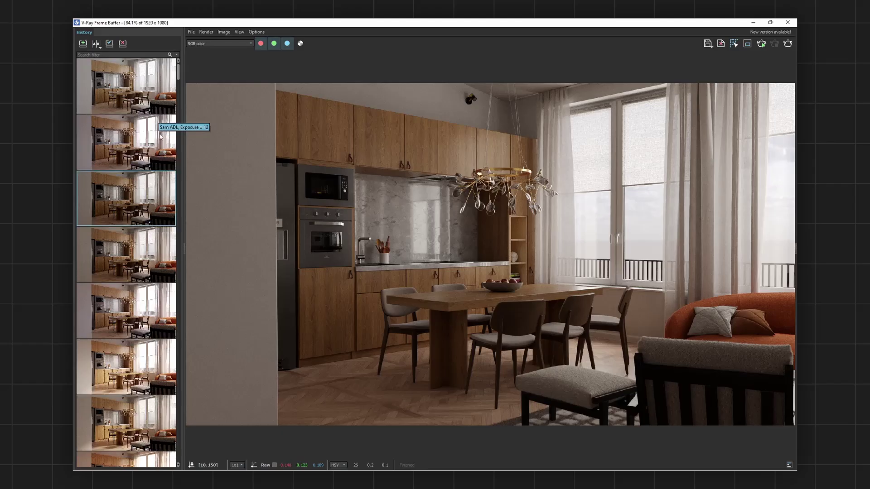
Step: Load the kitchen render labelled "Sam ADL, Exposure = 12" from the V-Ray Frame Buffer history
double_click(159, 133)
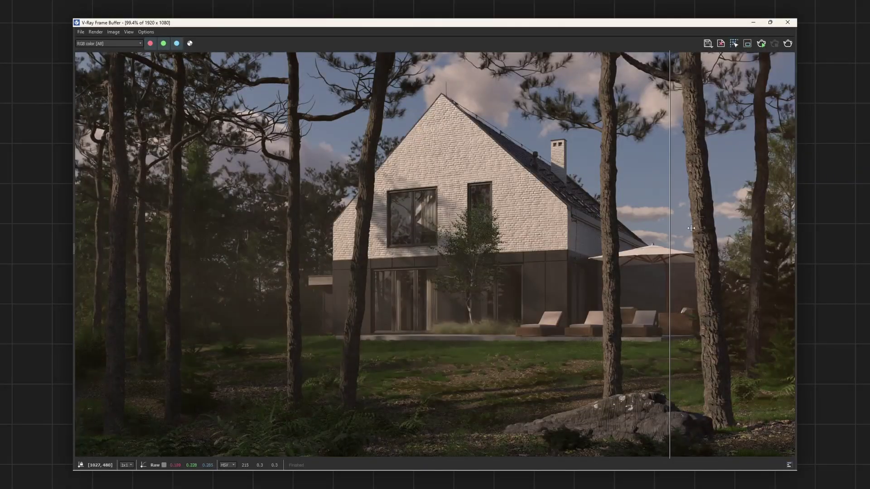
Step: Slide the comparison divider across the house render and toggle the Spot Light - dekoracyjne entry in the LightMix
mouse_move(670, 233)
mouse_down()
mouse_move(752, 233)
mouse_move(615, 233)
mouse_up()
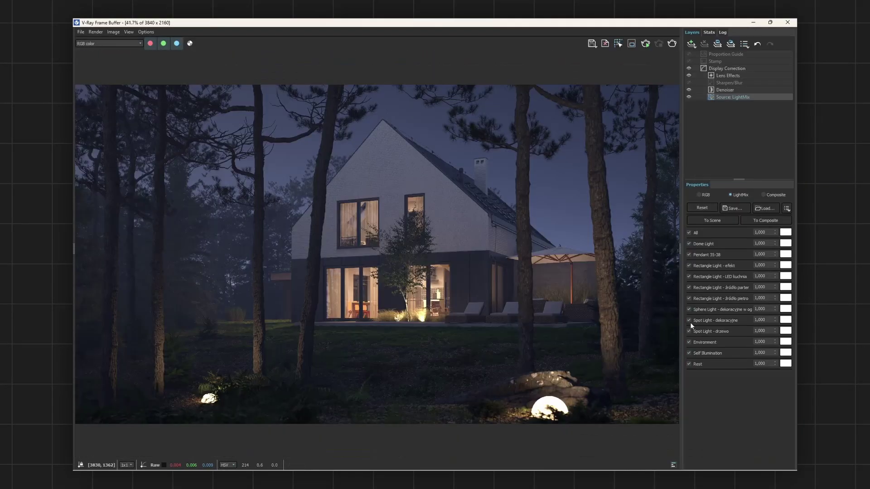
click(689, 320)
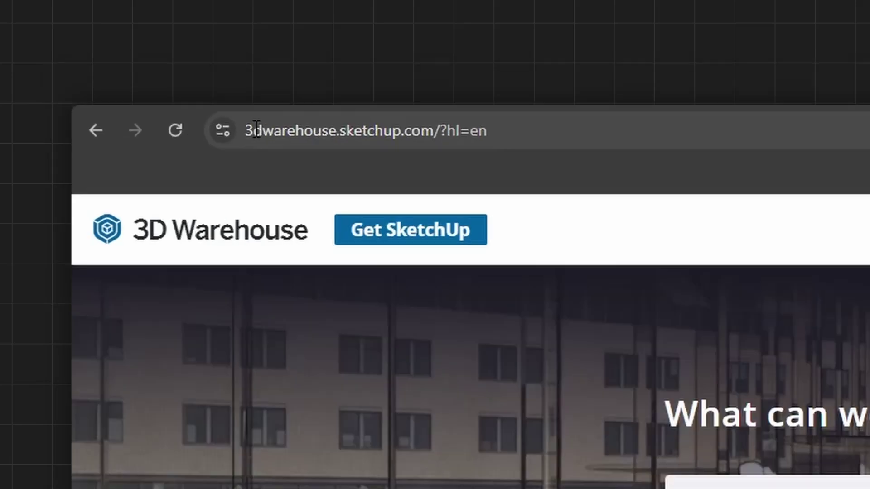
Step: Examine the 3D Warehouse home page, including its figures for models, brands and downloads
drag(120, 16, 122, 16)
drag(495, 175, 529, 175)
click(455, 154)
scroll(454, 153, down, 5)
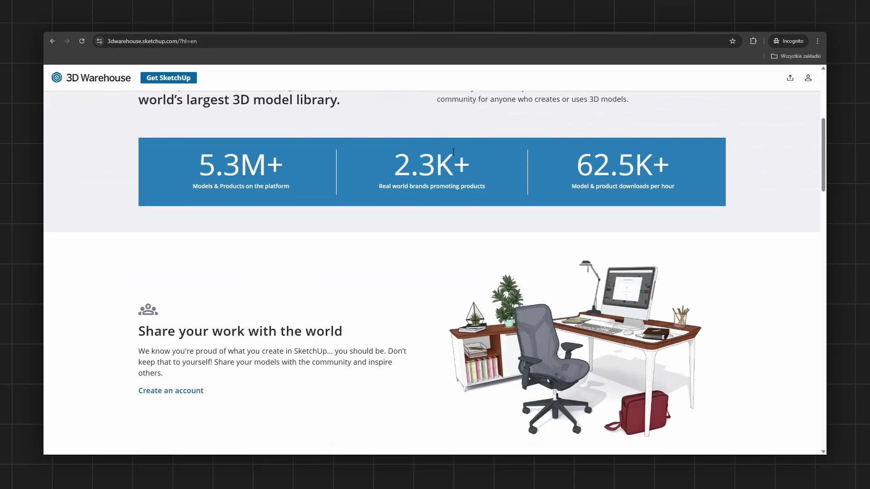
drag(202, 164, 301, 173)
Step: Browse the "herman miller" models on 3D Warehouse and view the Cadeira SAYL - Herman Miller chair in 3D
scroll(395, 192, down, 4)
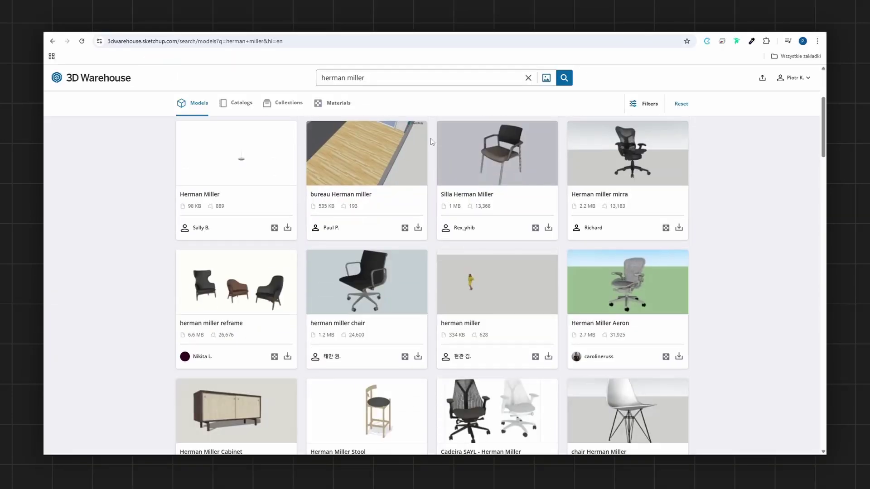
scroll(431, 142, down, 3)
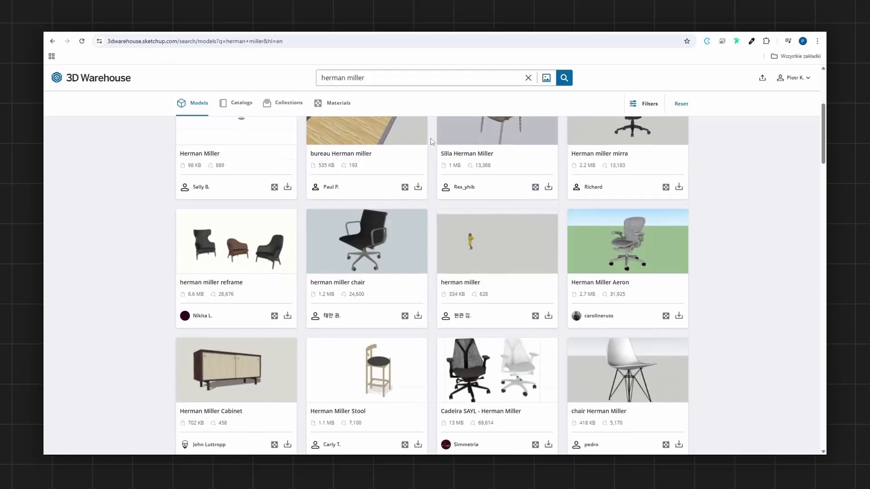
click(474, 289)
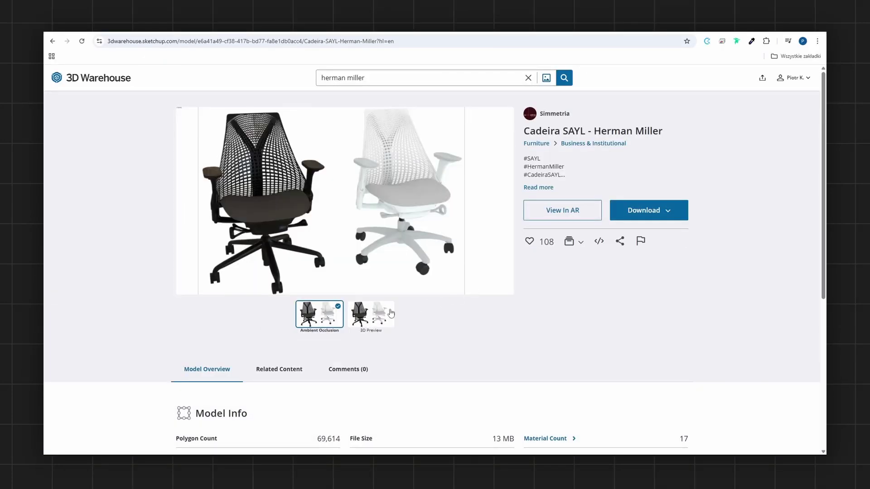
click(336, 206)
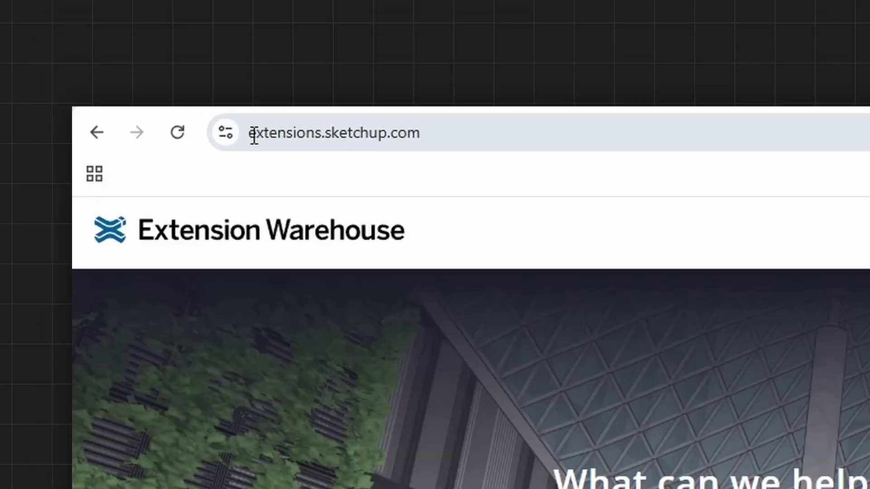
Step: Search the Extension Warehouse for extensions in the Interior Design category and look through the results
drag(108, 42, 132, 42)
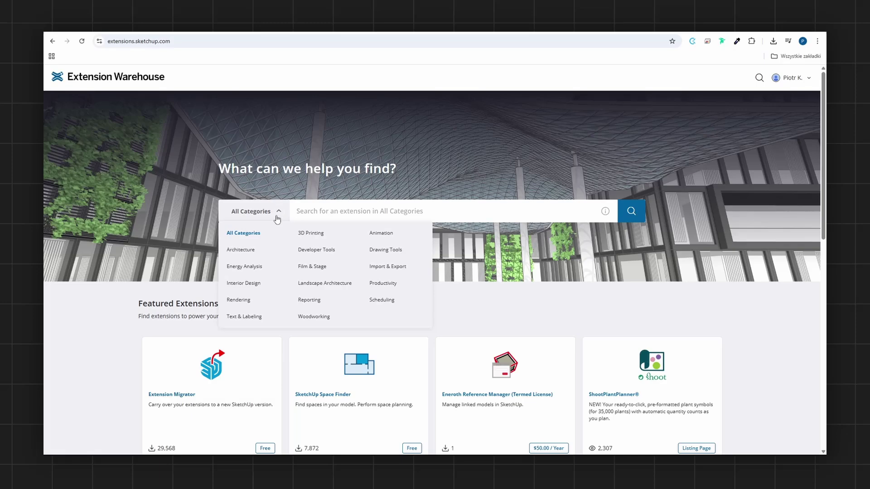
click(240, 284)
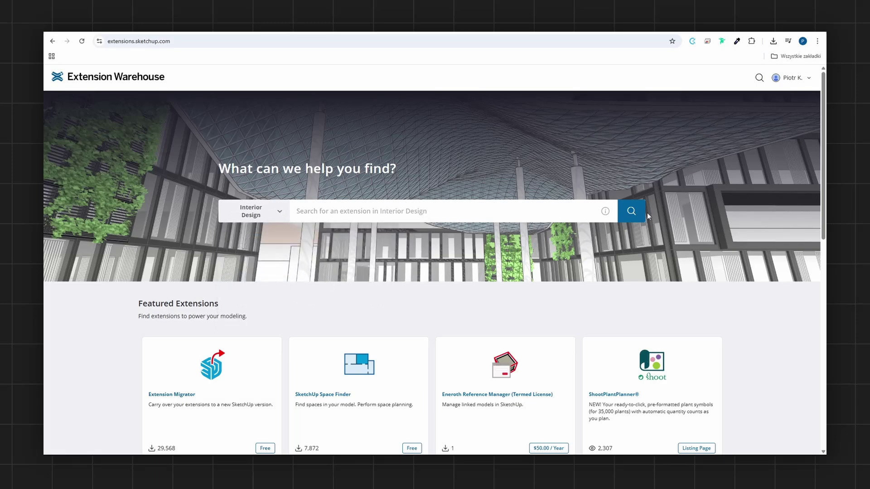
click(642, 210)
scroll(639, 211, down, 9)
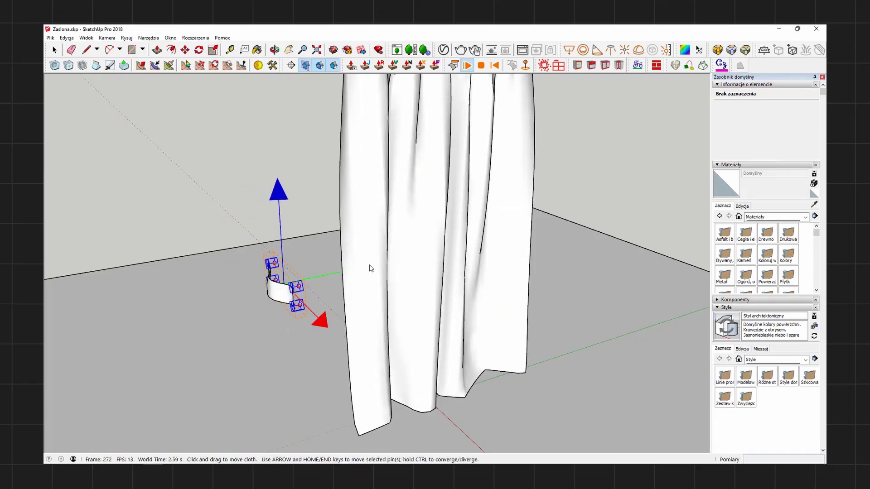
Step: In SketchUp Pro 2018, pull the hanging curtain sideways in the running cloth simulation
drag(369, 268, 557, 231)
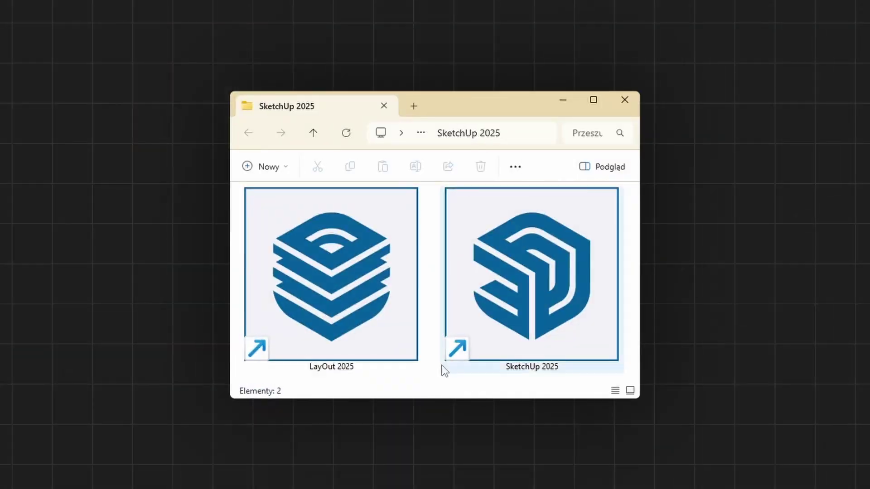
Step: Open the recent siedlecka_poddasze document in LayOut 2025 and page forward through its drawing sheets
double_click(349, 293)
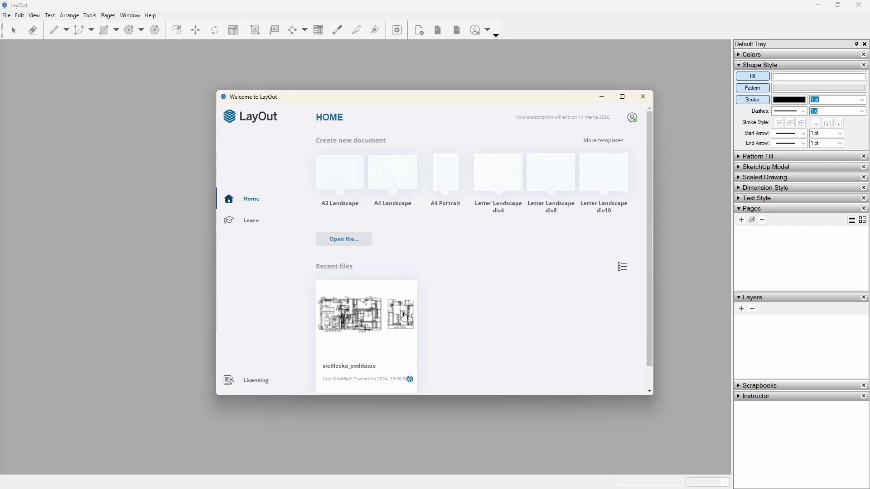
click(404, 315)
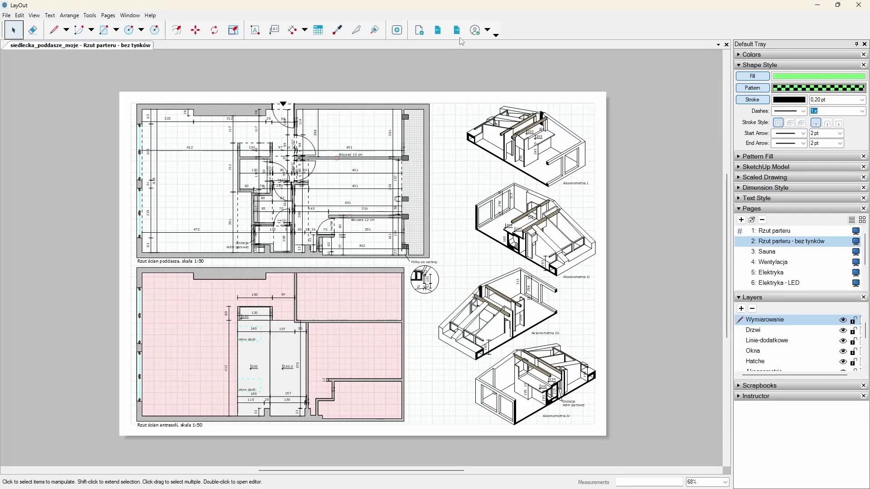
click(457, 30)
click(462, 30)
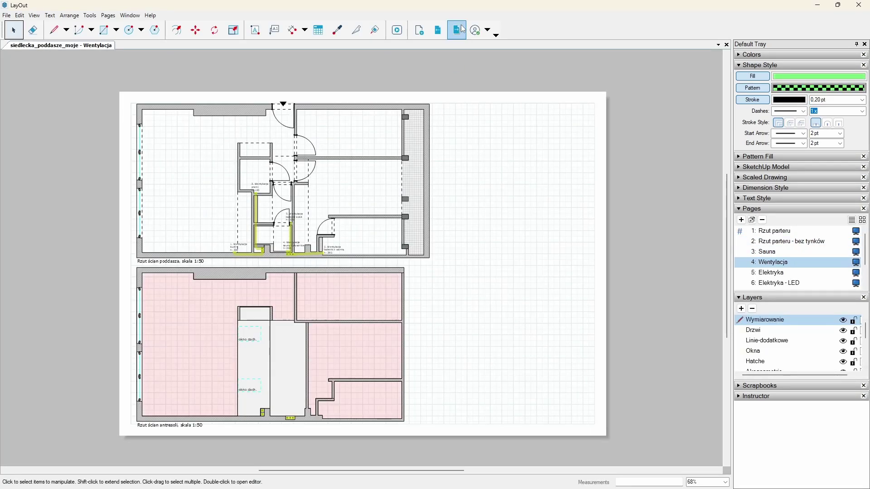
click(461, 35)
scroll(241, 181, up, 6)
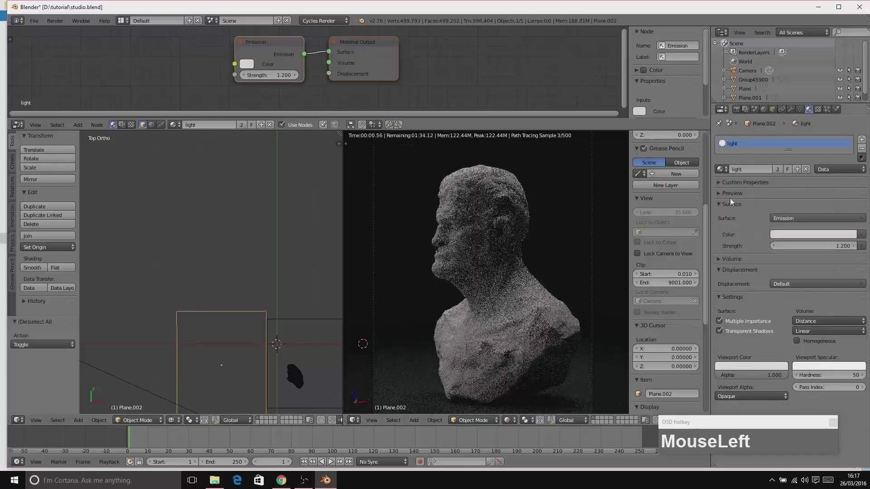
Step: In Blender, change the shading mode of the camera viewport showing the sculpted bust
click(300, 372)
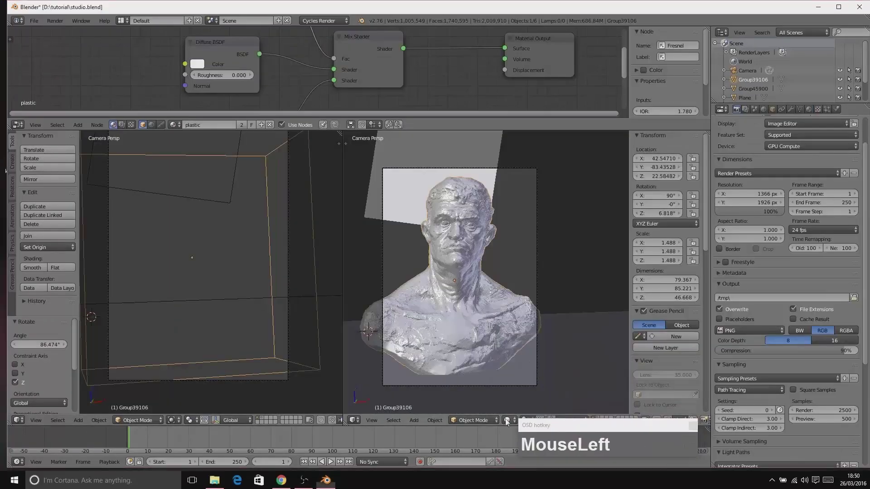
click(507, 420)
click(524, 360)
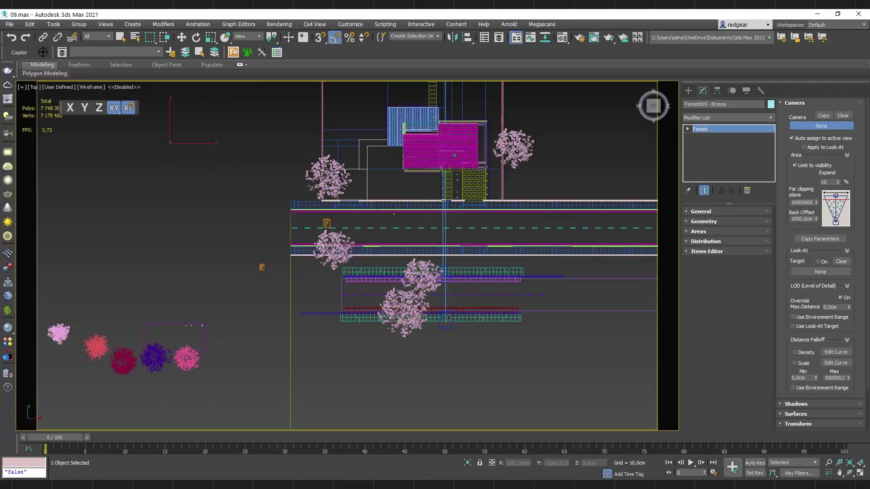
Step: In 3ds Max, assign VRayCam002 as the camera of the Forest005 - Brzozy scatter object
click(449, 319)
scroll(449, 318, down, 5)
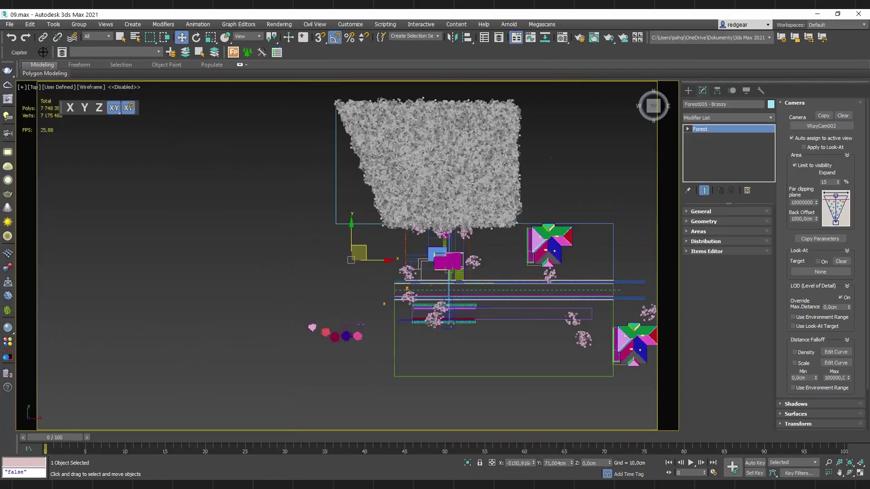
scroll(431, 297, up, 4)
scroll(457, 303, down, 4)
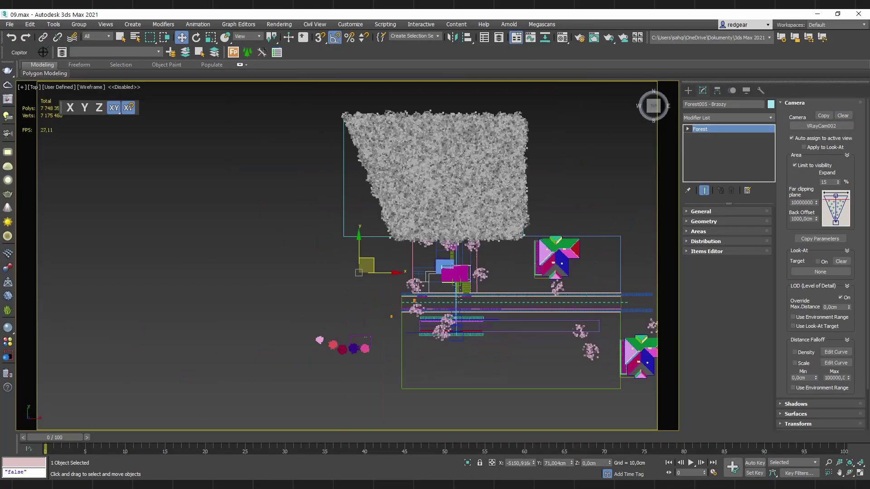
scroll(472, 301, up, 2)
Step: Deselect the forest object and switch the viewport to a camera view
click(304, 285)
key(q)
key(c)
double_click(415, 189)
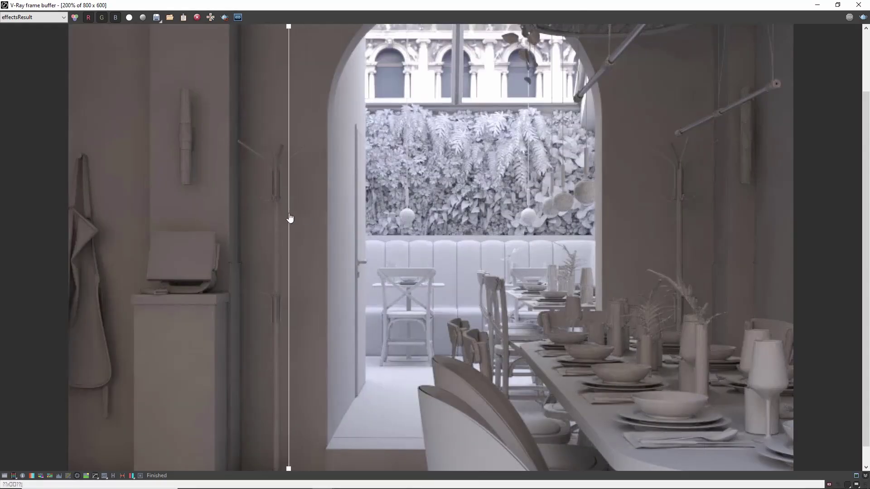
Step: In the V-Ray frame buffer, turn off the monochrome display of the restaurant render
scroll(404, 230, down, 1)
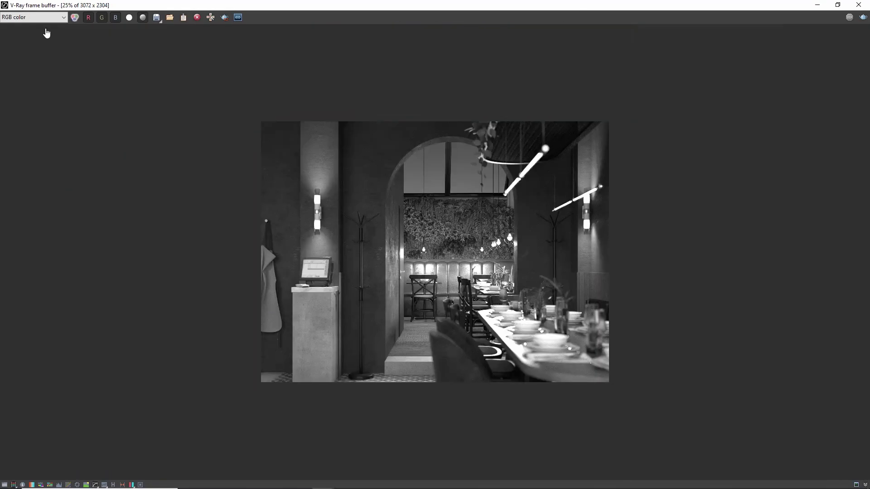
click(143, 17)
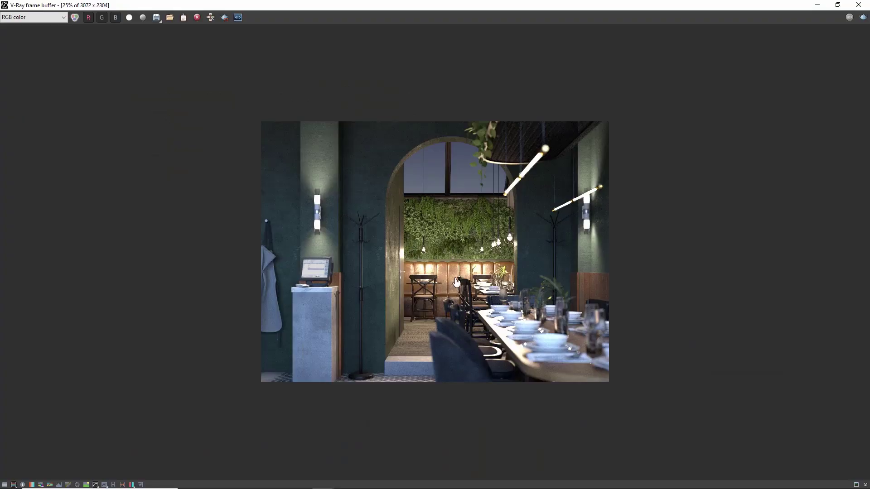
scroll(399, 235, up, 2)
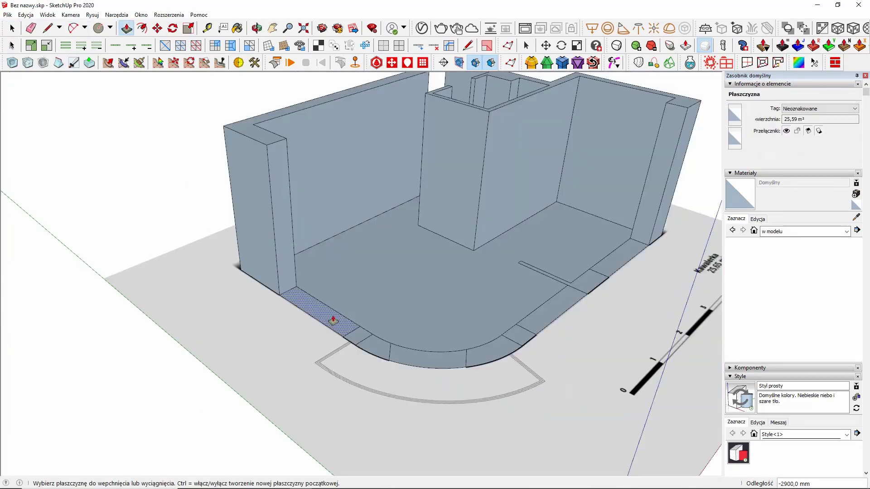
Step: In SketchUp Pro 2020, push/pull the outer wall segment up to the adjoining wall's height and extend the wall end face across the doorway
click(317, 308)
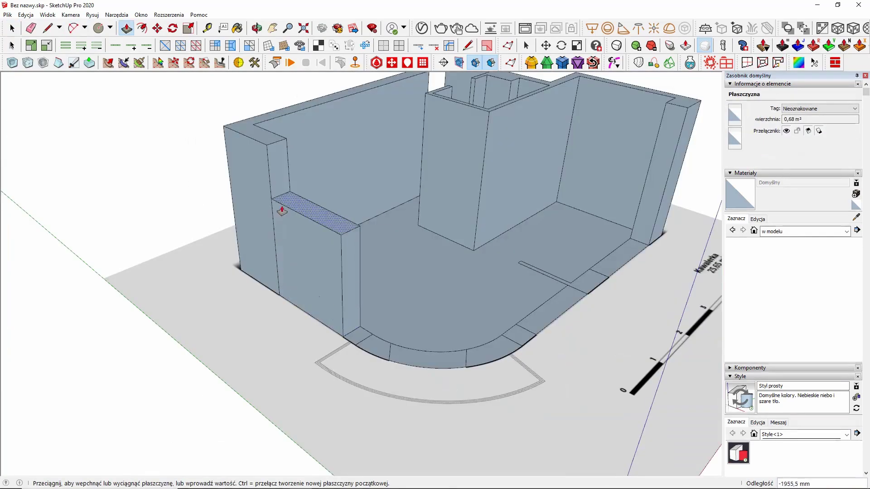
click(260, 140)
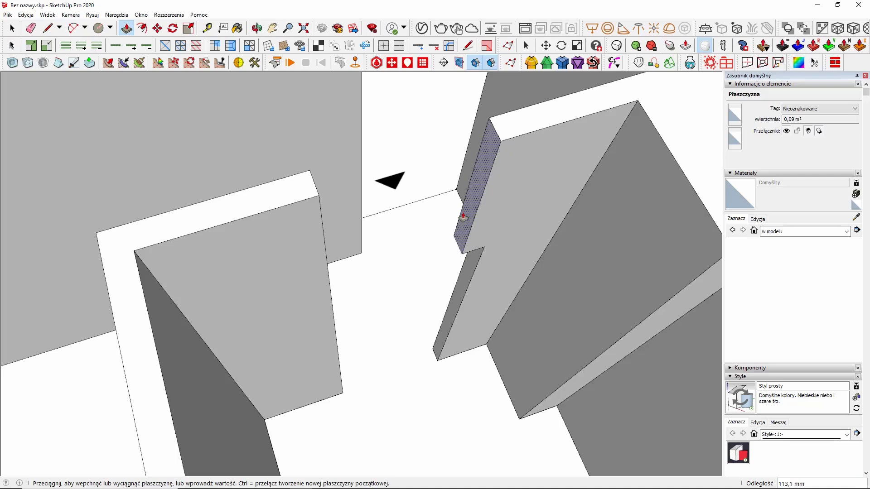
drag(453, 213, 326, 274)
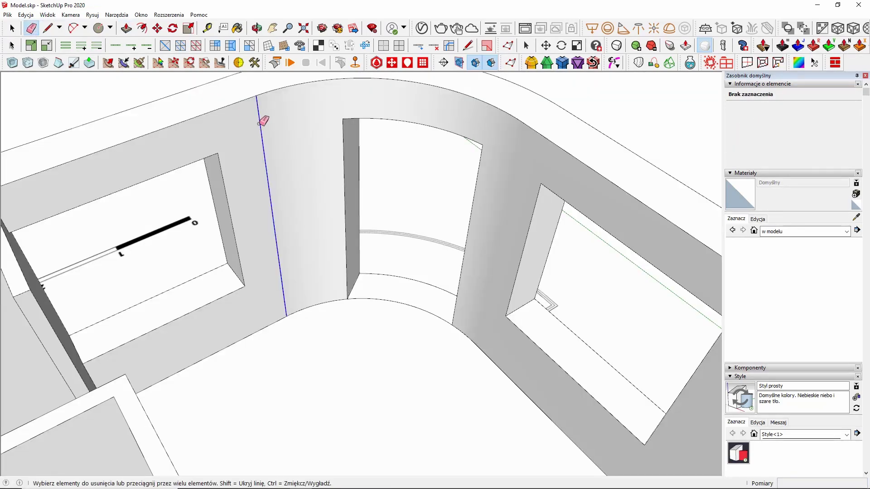
Step: Erase the vertical edge where the straight window wall meets the curved wall
drag(264, 121, 264, 123)
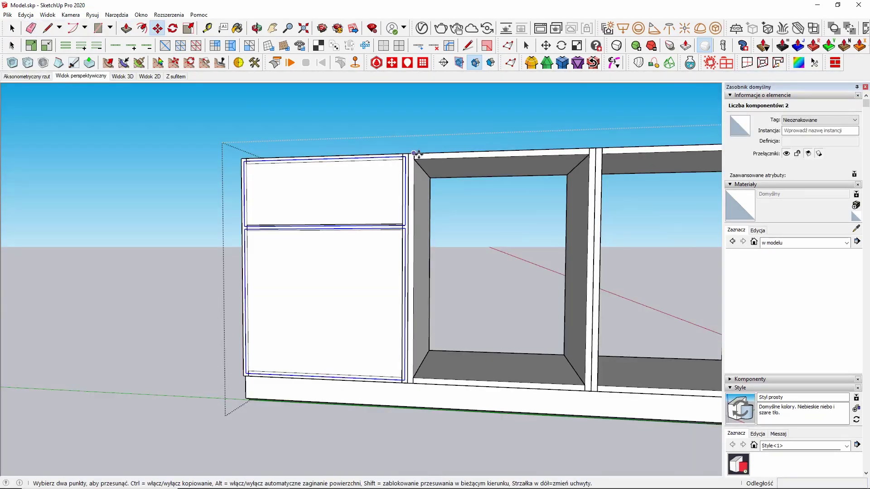
Step: Start a copy of the two selected cabinet fronts from their upper corner with the Move tool
ctrl+click(414, 153)
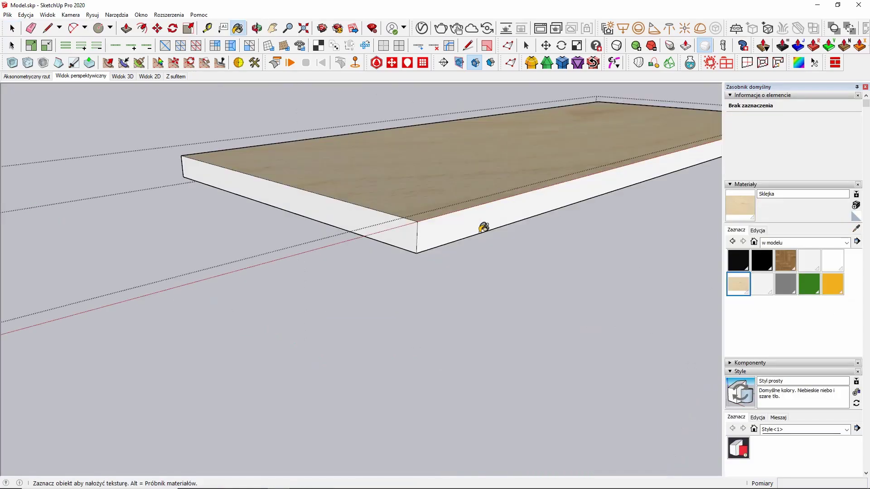
Step: Paint the long edge of the board with the Sklejka material
click(484, 221)
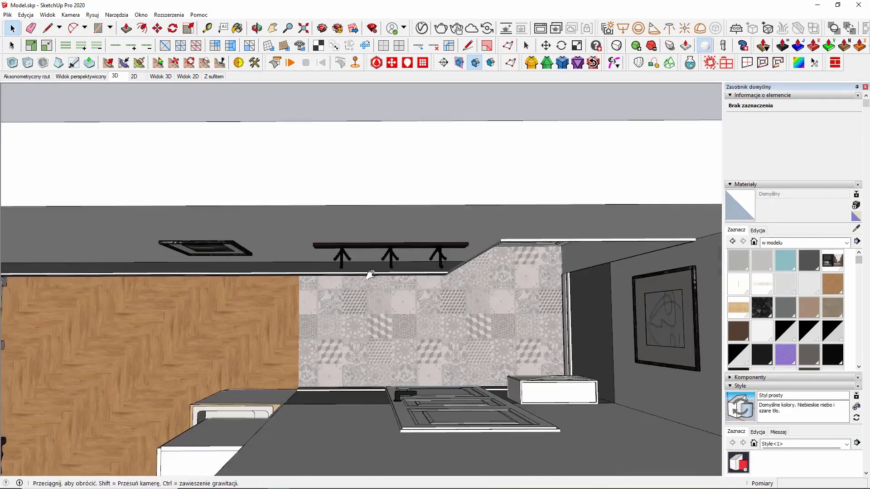
middle_drag(453, 181, 445, 206)
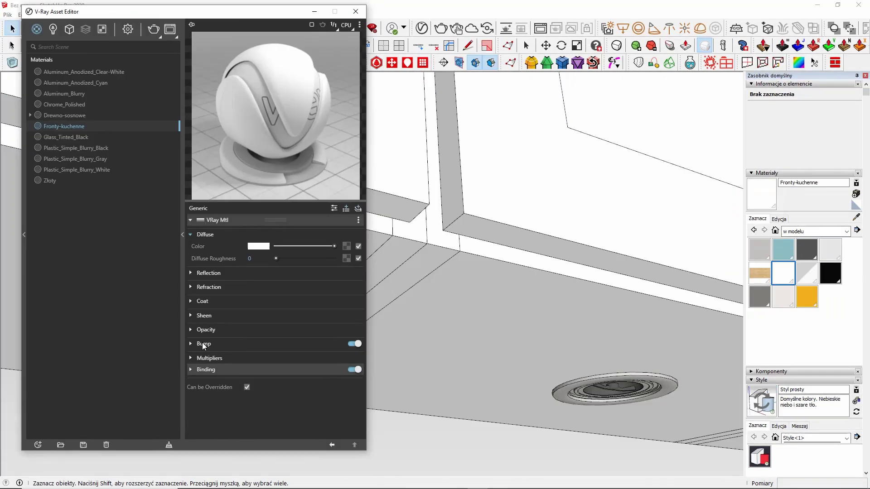
Step: Expand the Bump settings of the Fronty-kuchenne material in the V-Ray Asset Editor
click(203, 344)
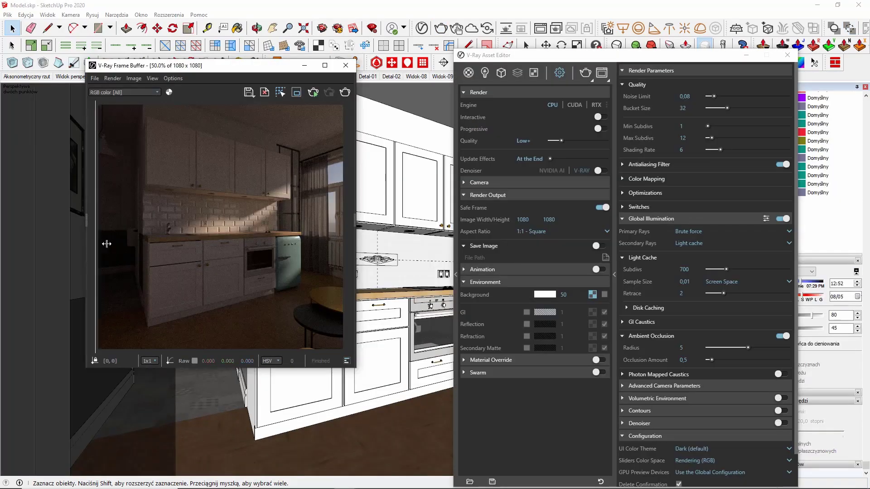
Step: Move the comparison divider over the kitchen render in the V-Ray Frame Buffer
drag(97, 242, 68, 242)
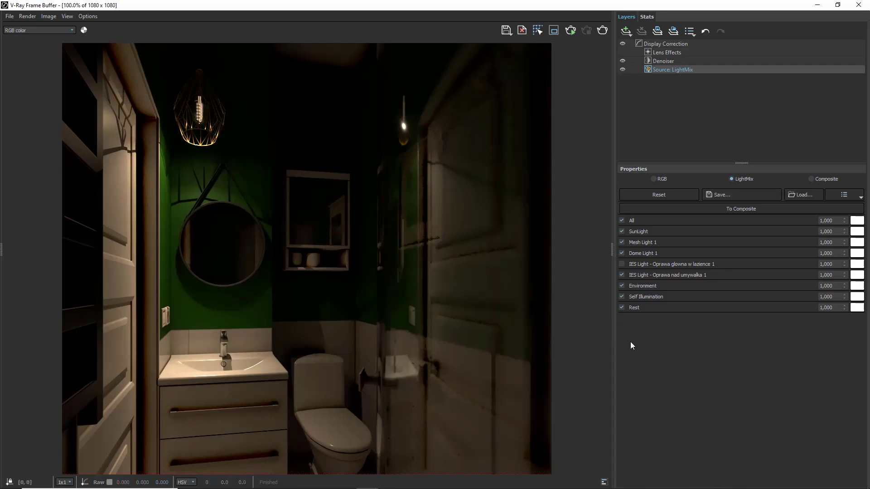
Step: Enable IES Light - Oprawa glowna w lazience 1 in the bathroom LightMix and toggle IES Light - Oprawa nad umywalka 1
click(622, 265)
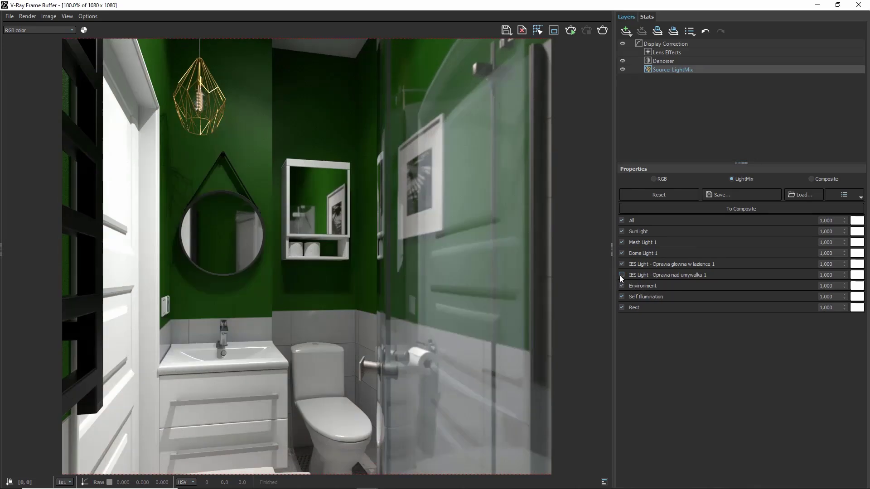
click(622, 275)
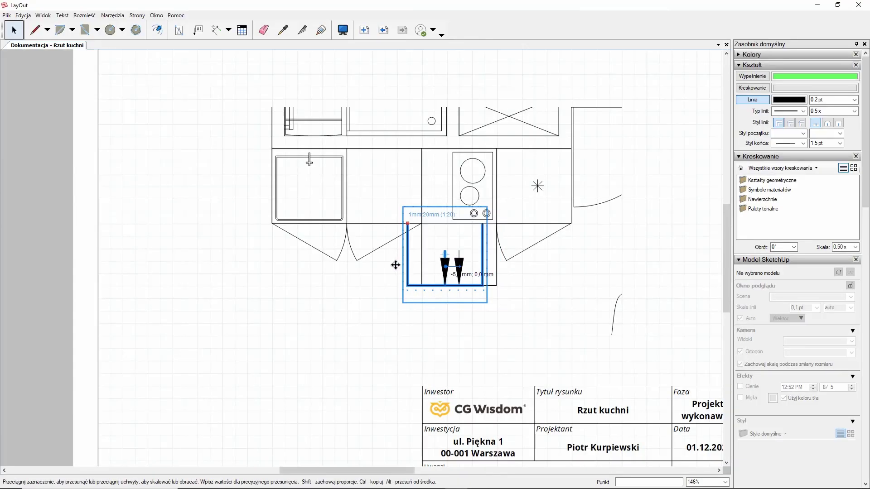
Step: In LayOut, shift the drawer symbol with its arrow horizontally by about one cabinet width on the Rzut kuchni sheet
drag(459, 269, 384, 264)
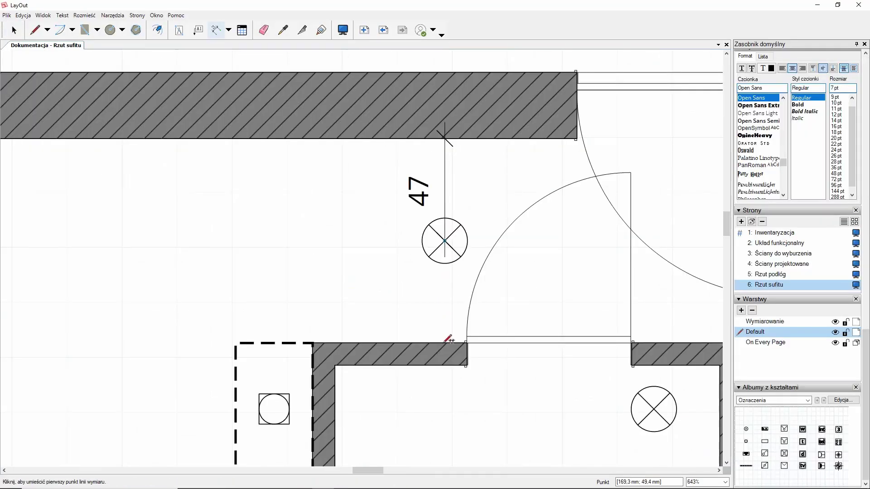
Step: On the Rzut sufitu sheet, dimension from the ceiling lamp's centre and move the overlapping 30 dimension text up beside its line
click(444, 241)
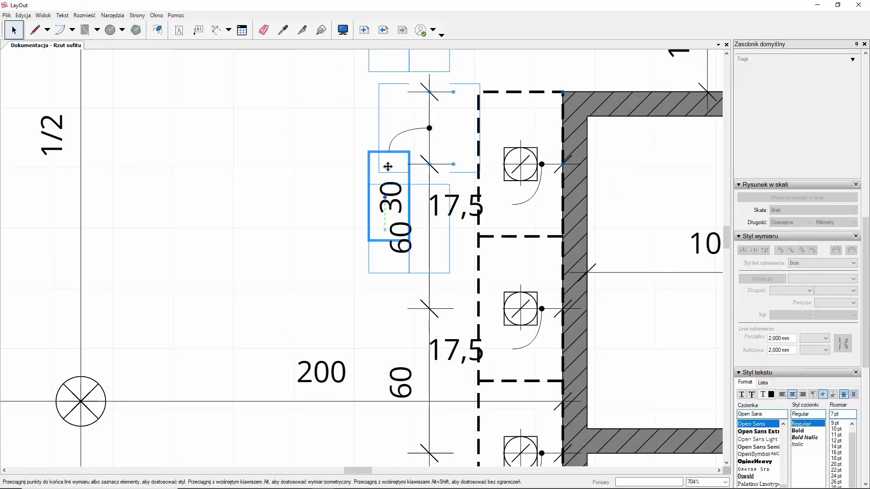
drag(391, 171, 397, 130)
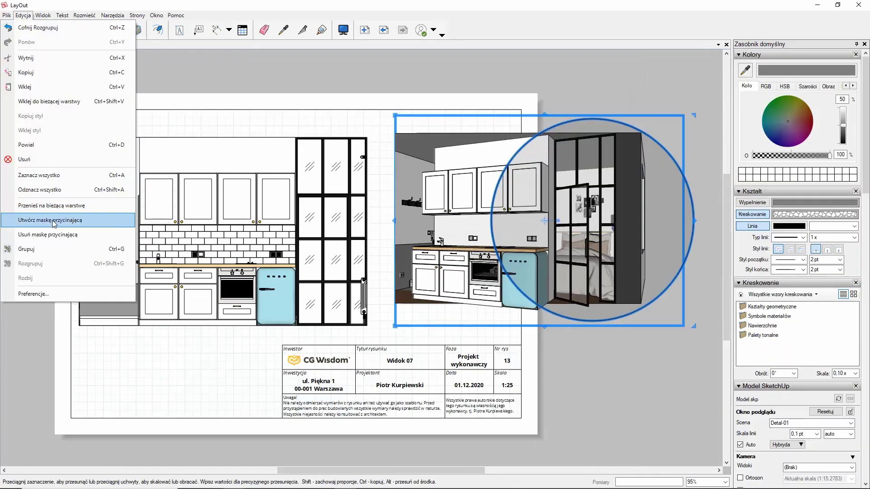
Step: Create a clipping mask from the circle over the Detal-01 kitchen view on the Widok 07 sheet and move the view further onto the page
click(59, 167)
drag(627, 209, 500, 220)
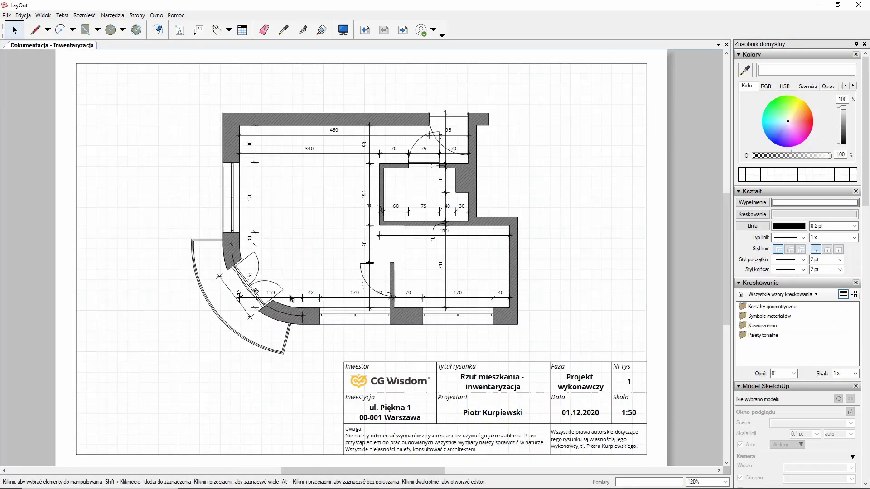
Step: Page through the floor plan sheets of the documentation, including Inwentaryzacja, Ściany do wyburzenia and Ściany projektowane
click(384, 30)
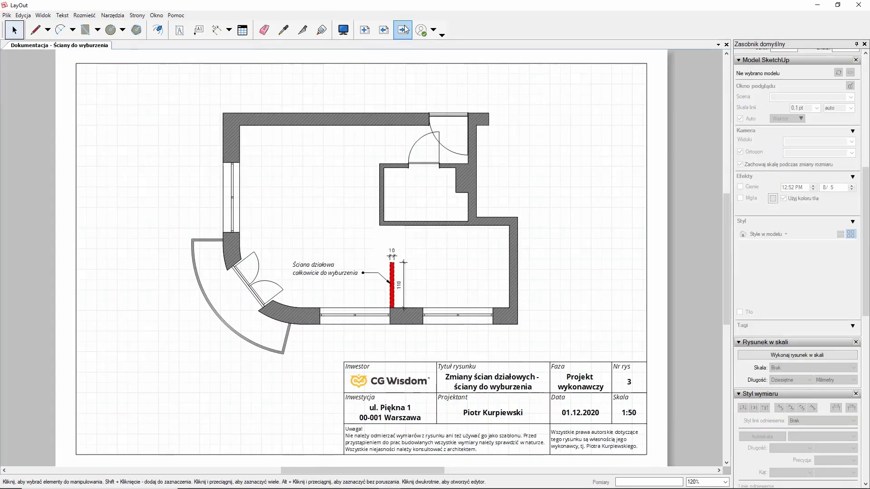
click(403, 30)
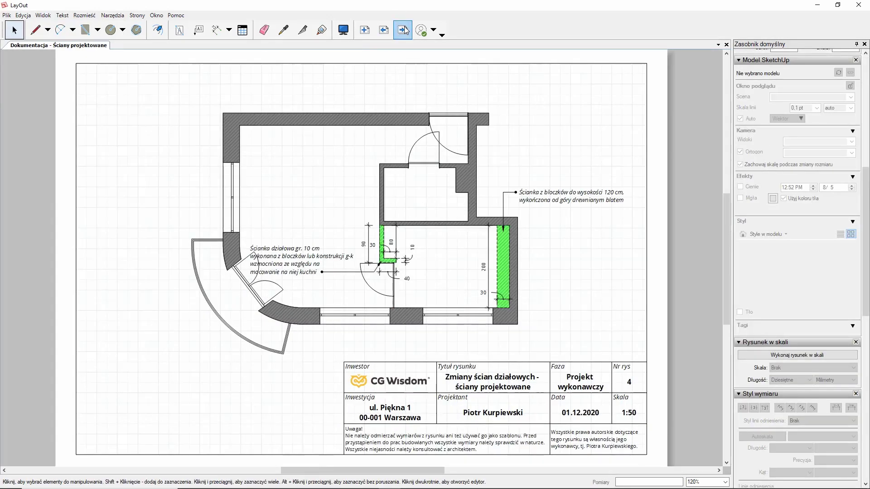
click(403, 30)
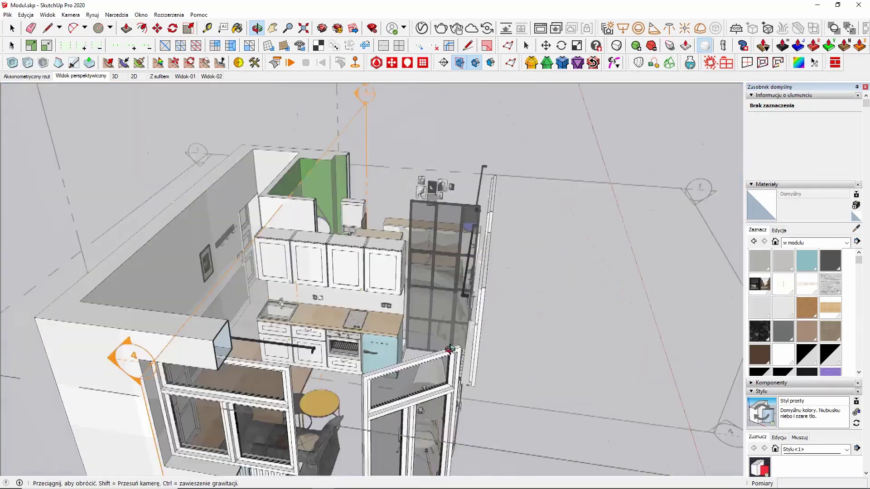
Step: Examine the apartment model in SketchUp and the bathroom elevations on the Widok-03 i 04 sheet in LayOut
scroll(556, 295, up, 5)
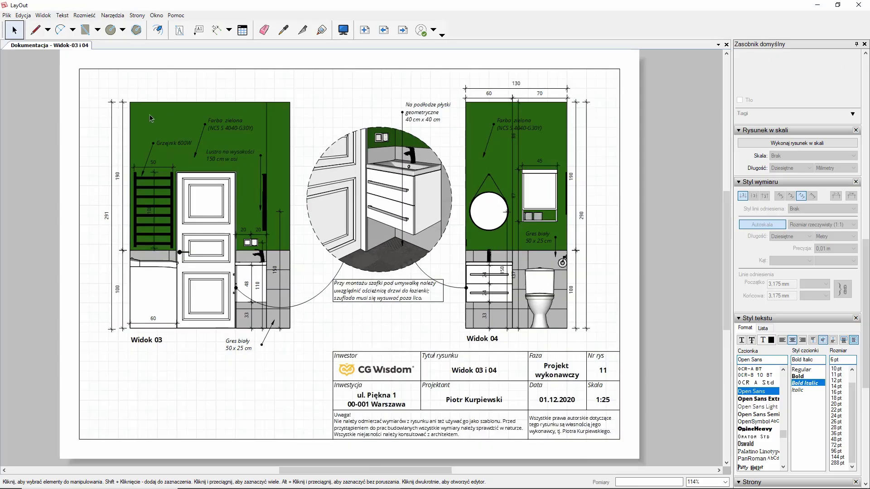
scroll(57, 142, up, 1)
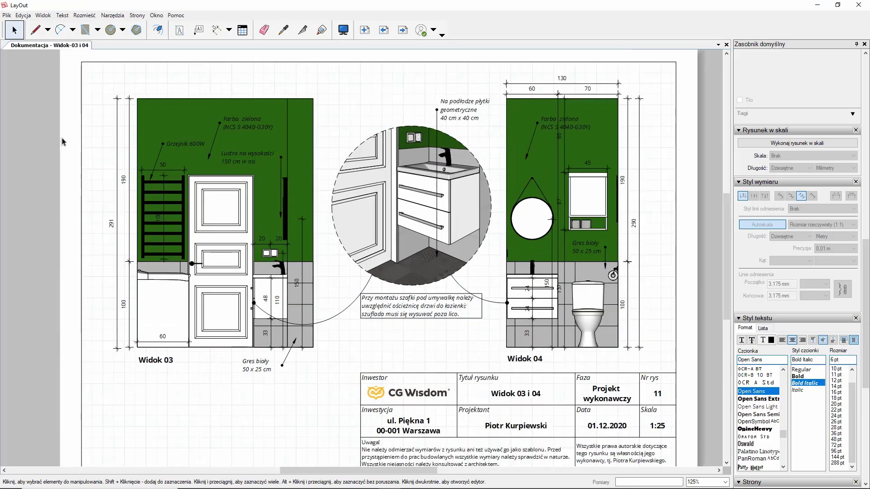
click(152, 129)
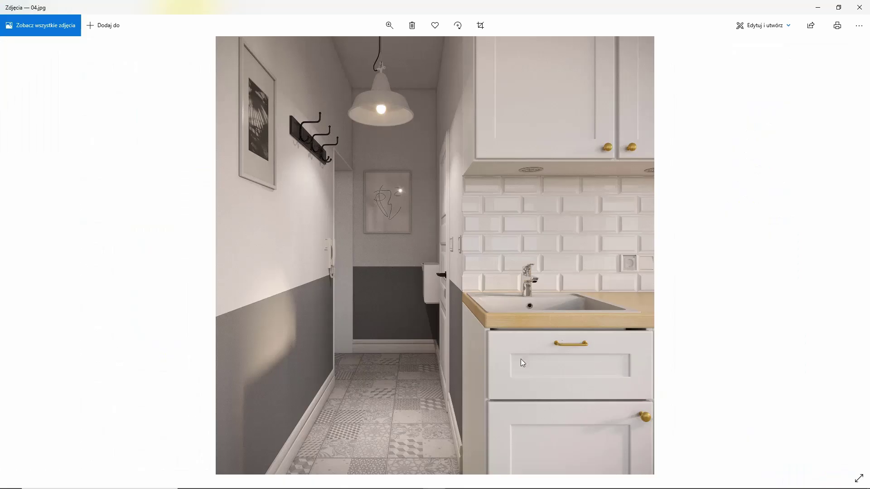
Step: Browse the finished interior renders in Photos, starting from 04.jpg and continuing past 06.jpg
key(Right)
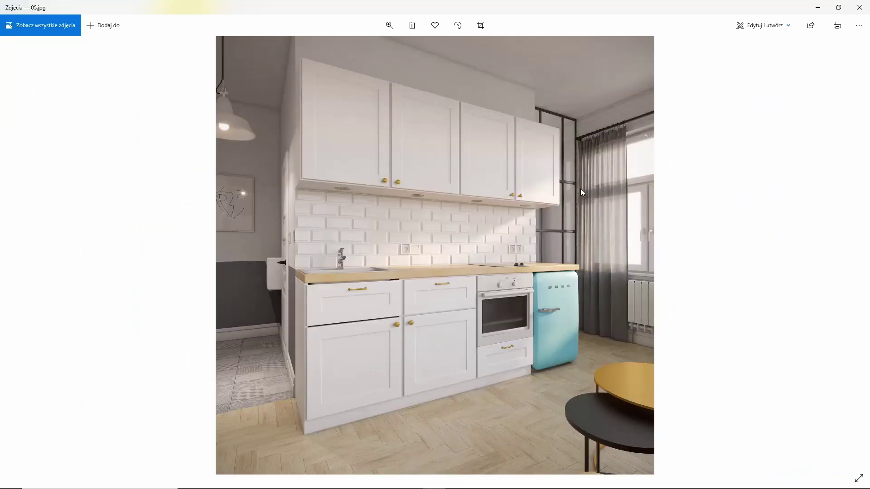
key(Right)
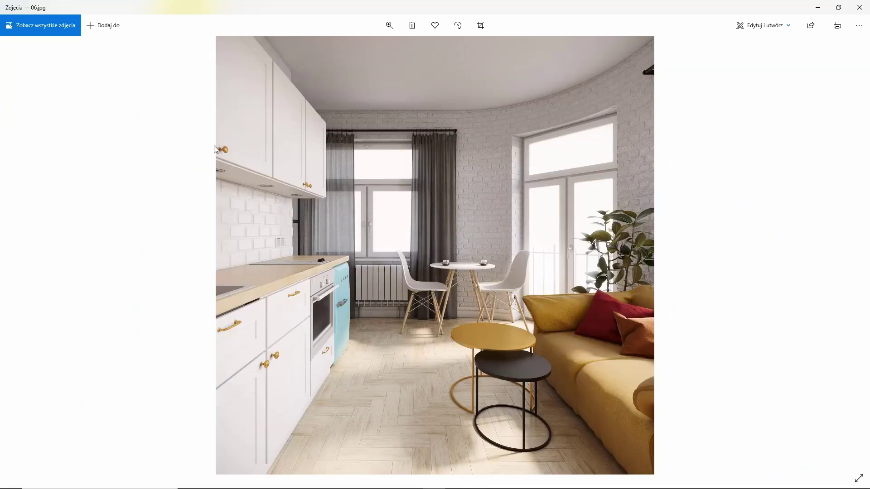
key(Right)
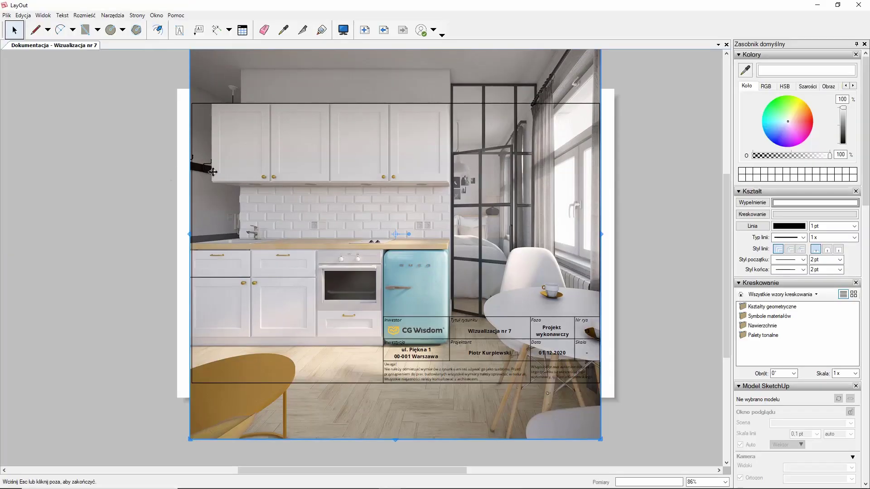
Step: In LayOut, finish editing the kitchen render placed on the Wizualizacja nr 7 sheet
click(152, 184)
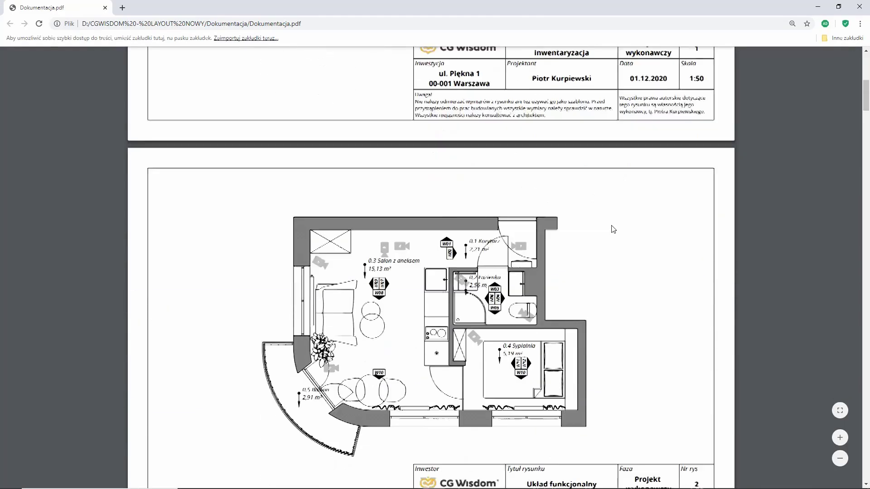
Step: Review the Układ funkcjonalny through Ściany projektowane sheets of Dokumentacja.pdf in the browser
scroll(613, 227, down, 10)
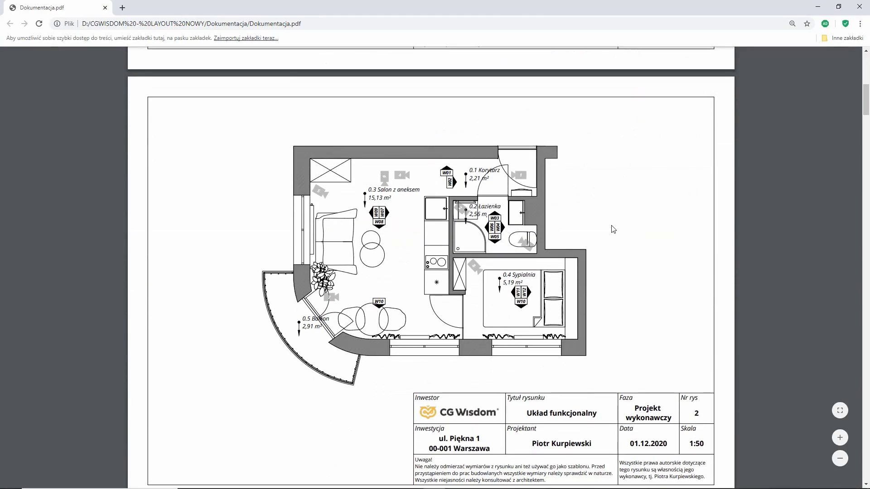
scroll(614, 228, down, 18)
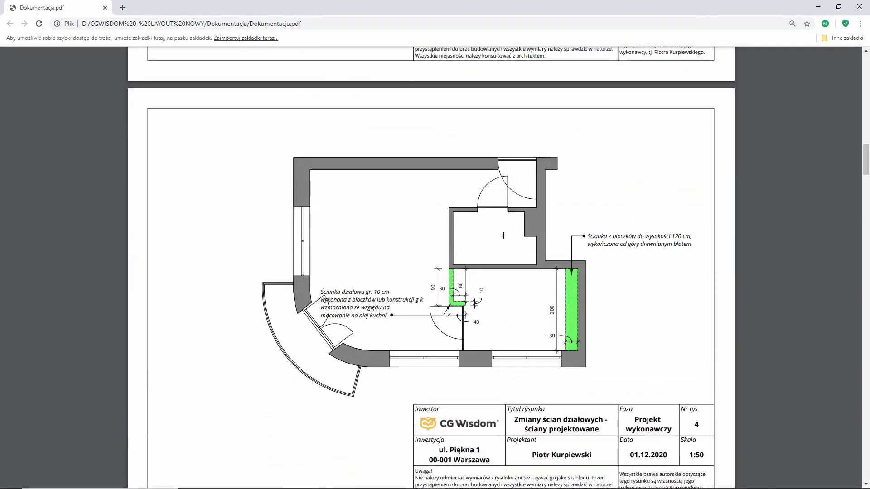